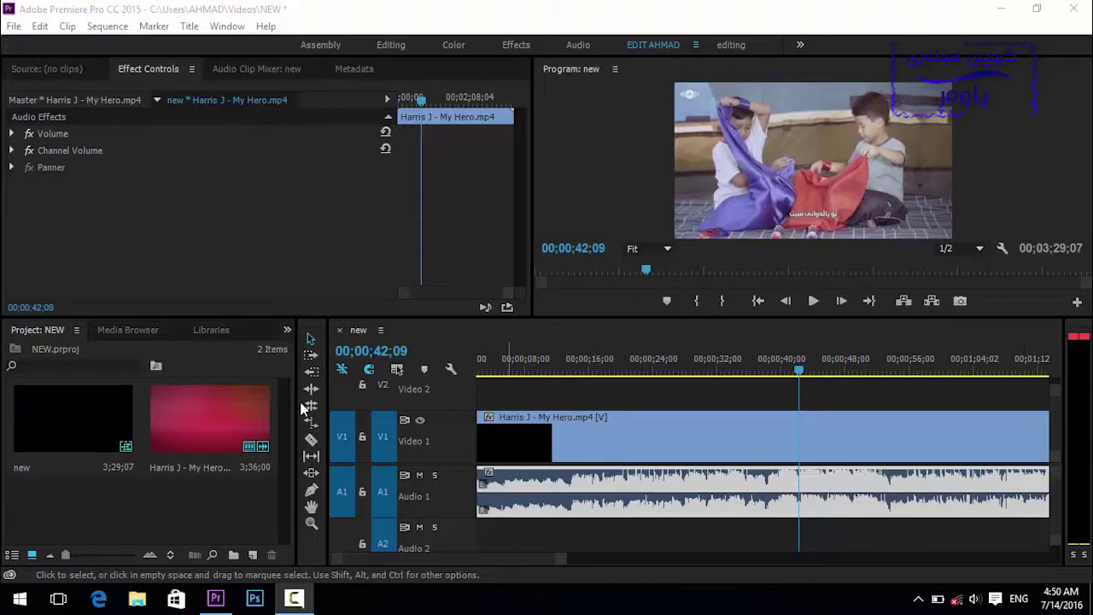
- Show the Effects panel in place of the project bin and expand its Audio Effects folder
left_click(287, 330)
left_click(301, 373)
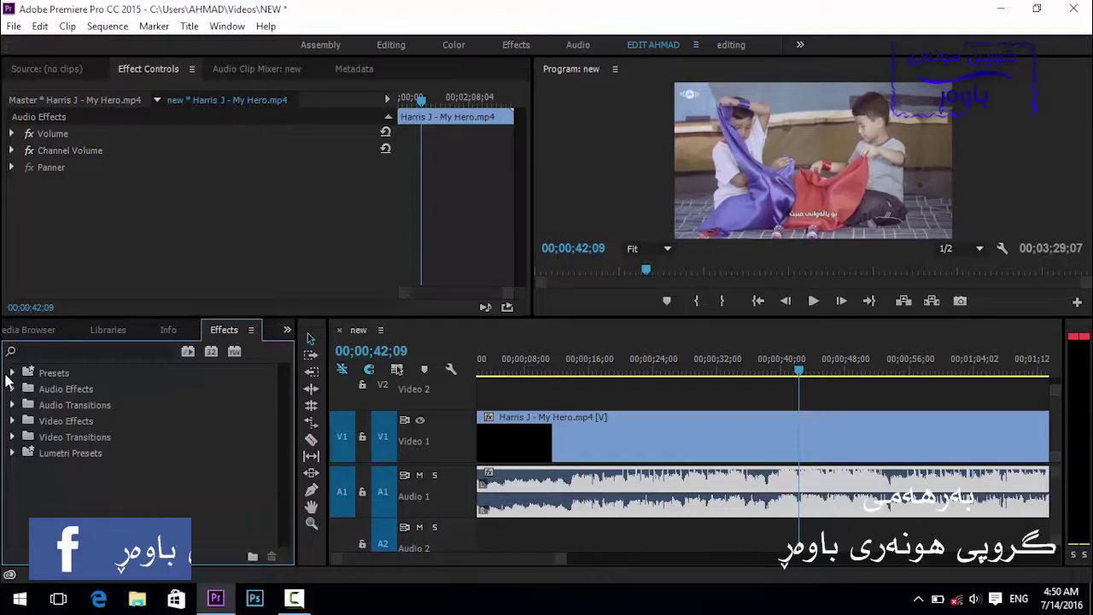
left_click(15, 389)
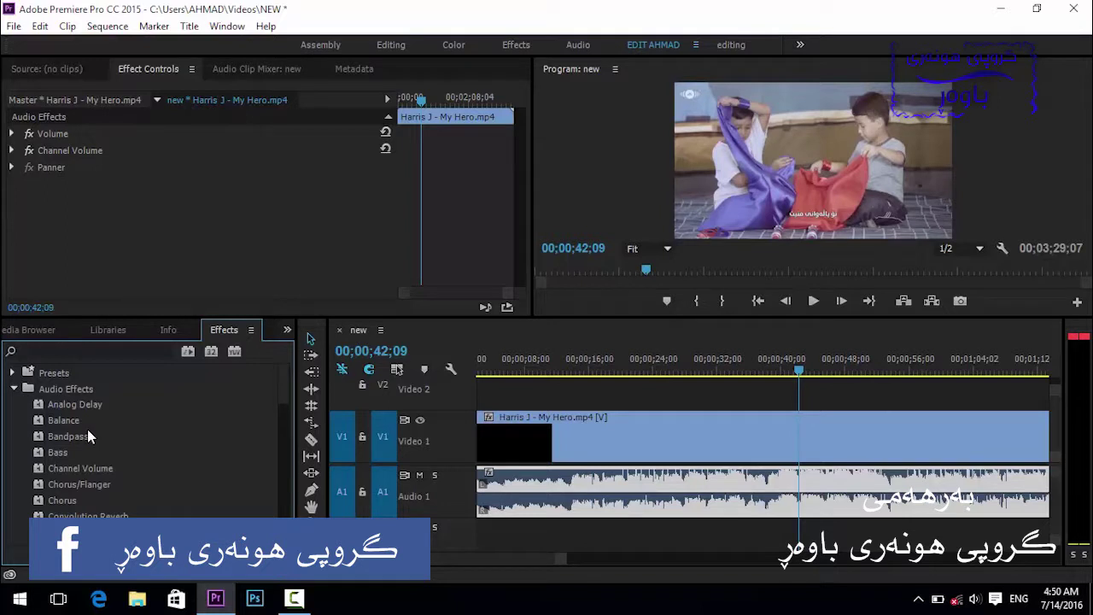
- Maximize the Effects panel to browse all audio effects, restore it, and drag Analog Delay onto the clip
key("grave")
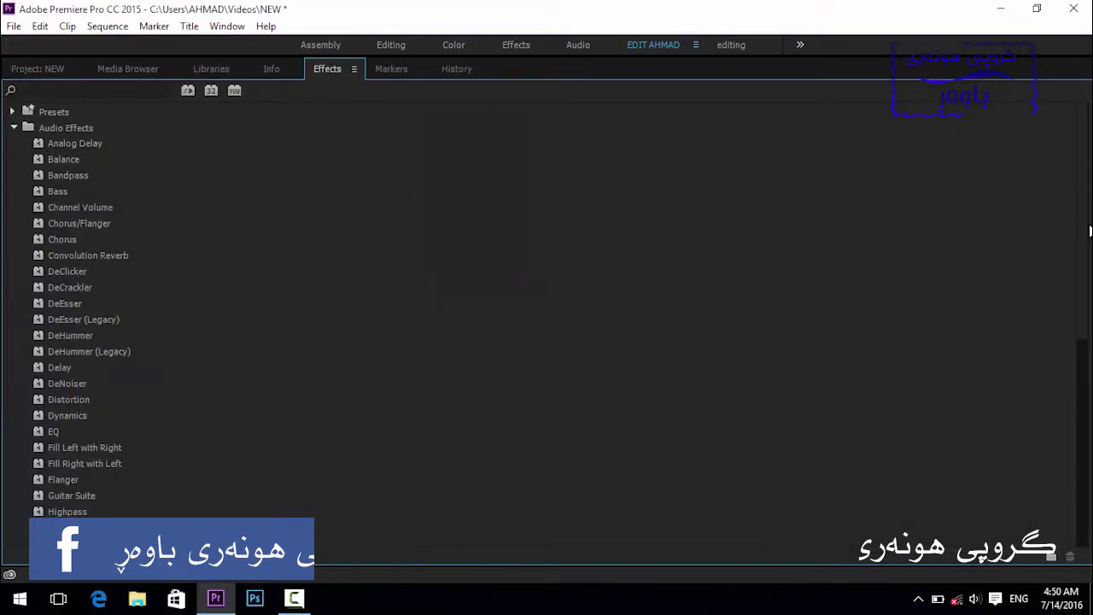
mouse_move(1083, 232)
left_mouse_down()
mouse_move(1078, 428)
mouse_move(1073, 229)
left_mouse_up()
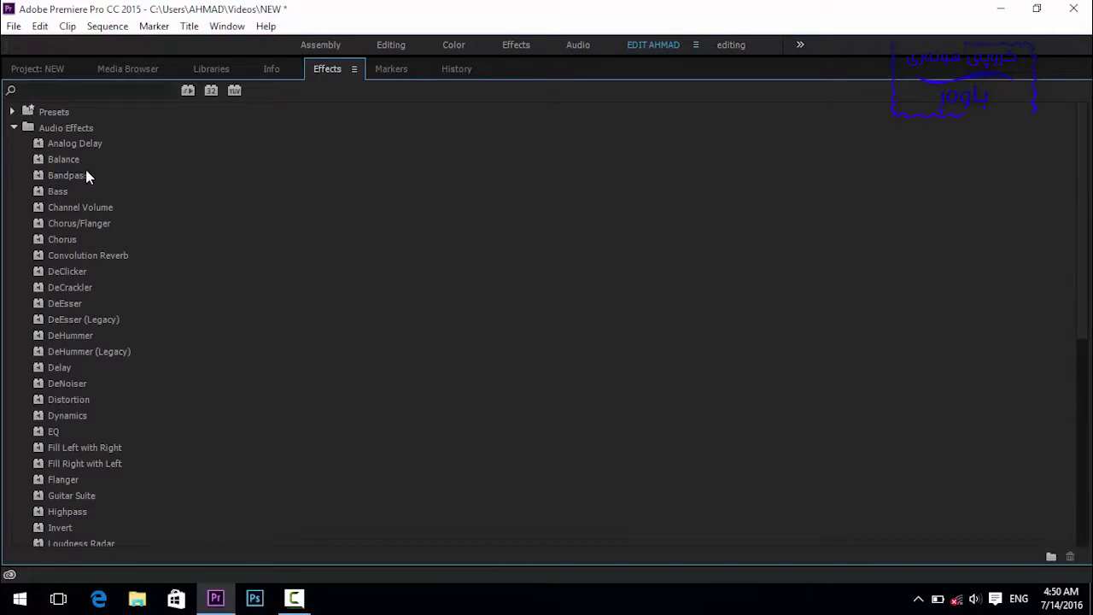
key("grave")
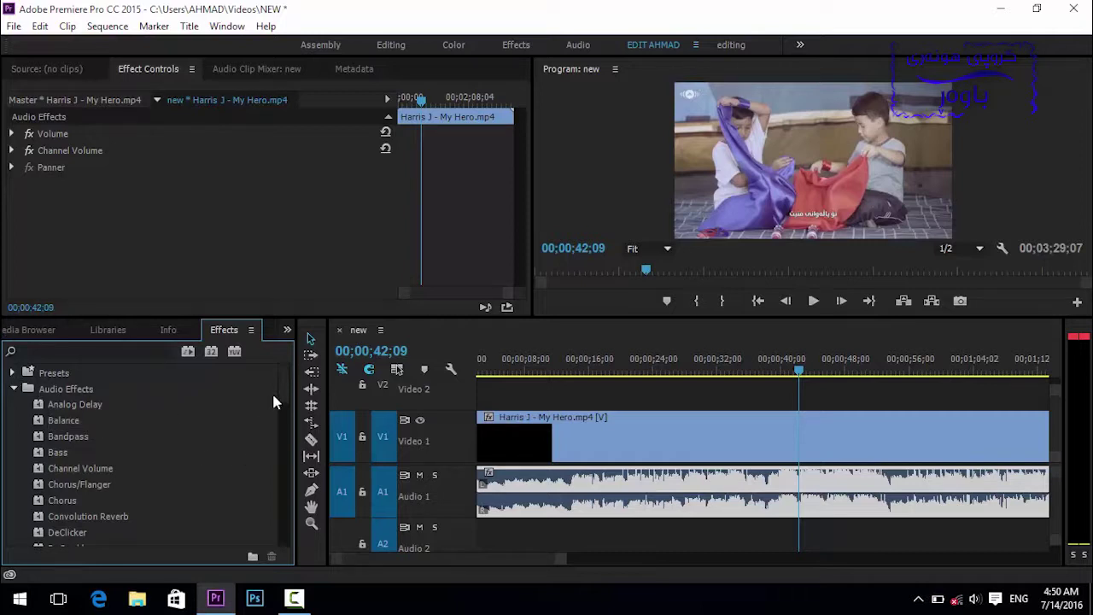
left_click_drag(57, 406, 108, 243)
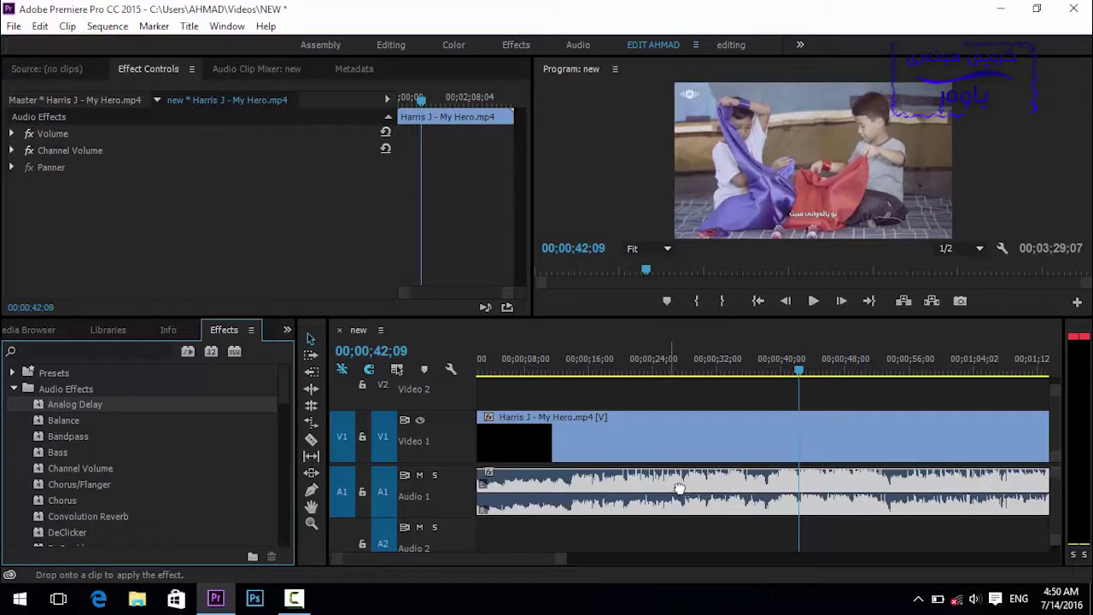
- Open the Analog Delay editor and audition the Guitar Pedal preset
left_click(251, 202)
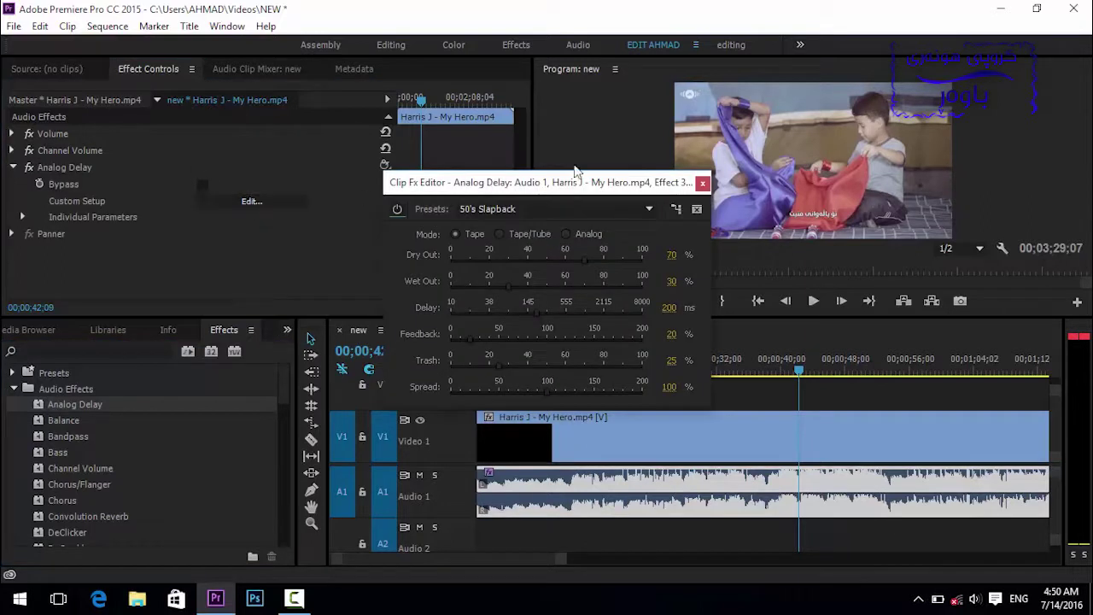
left_click(551, 207)
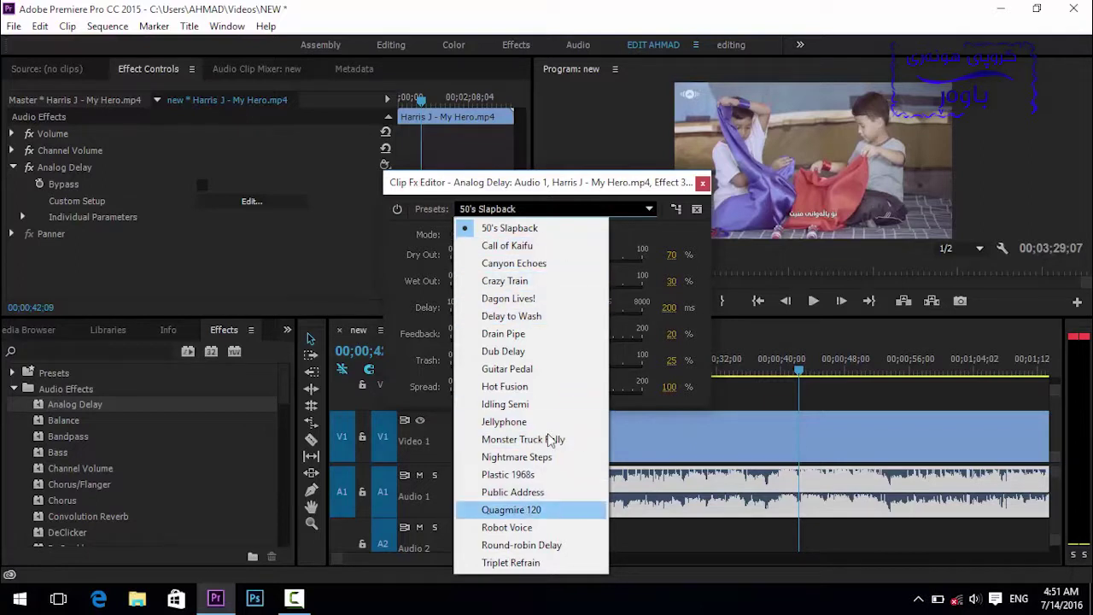
left_click(492, 371)
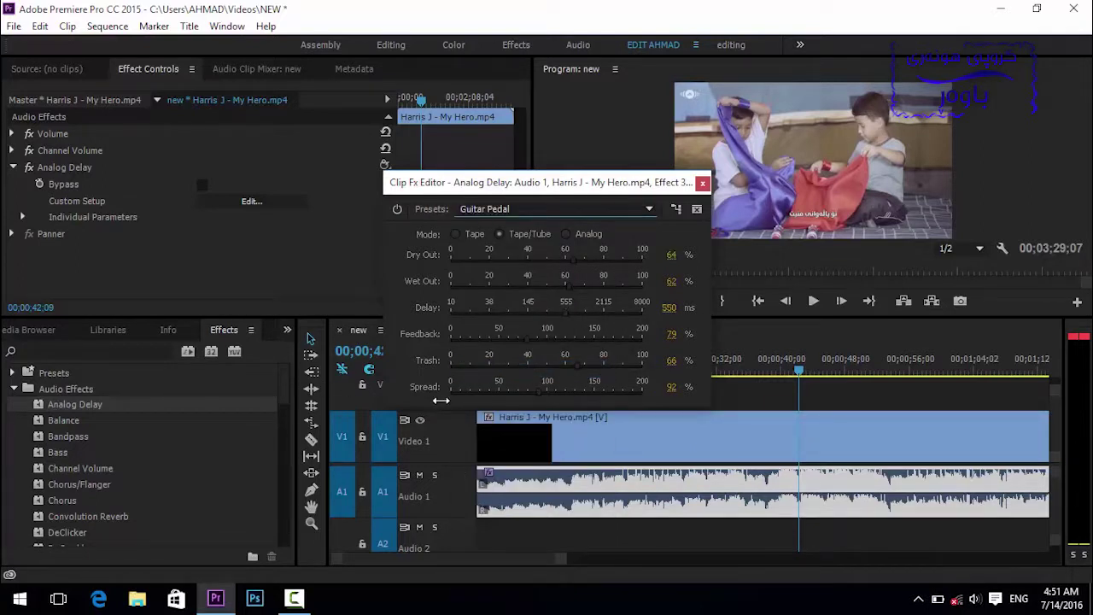
key("space")
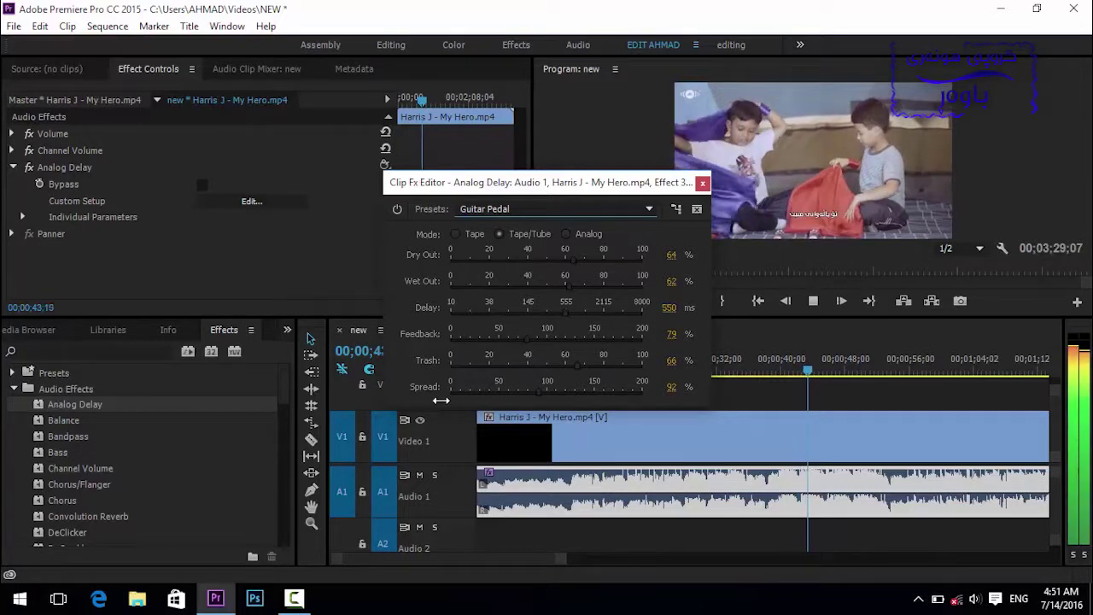
left_click_drag(511, 186, 452, 156)
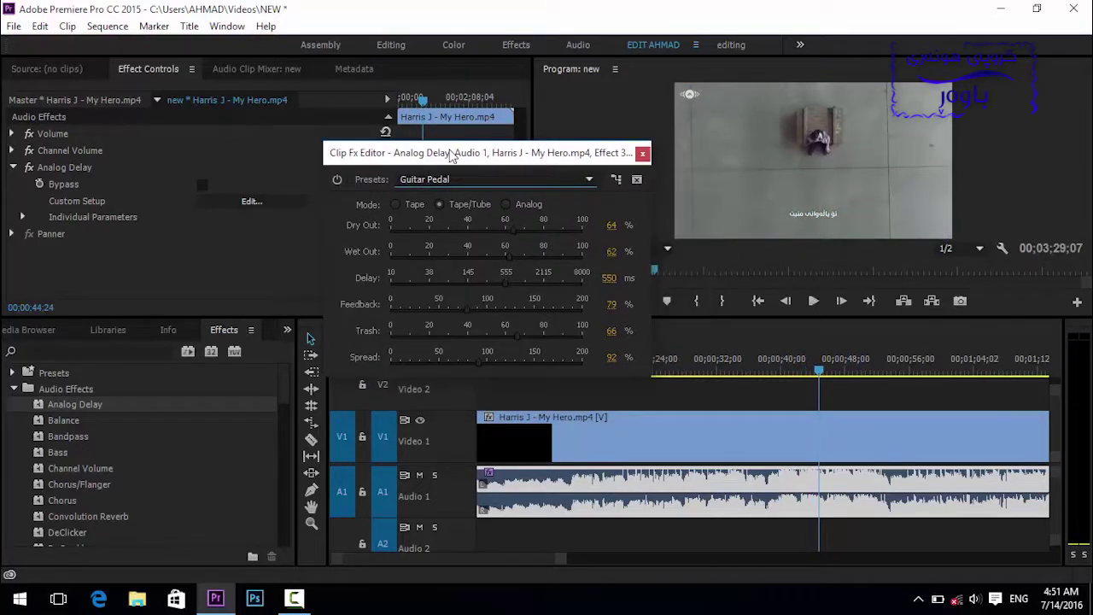
- Audition the Quagmire 120 and Hot Fusion delay presets during playback
left_click(447, 180)
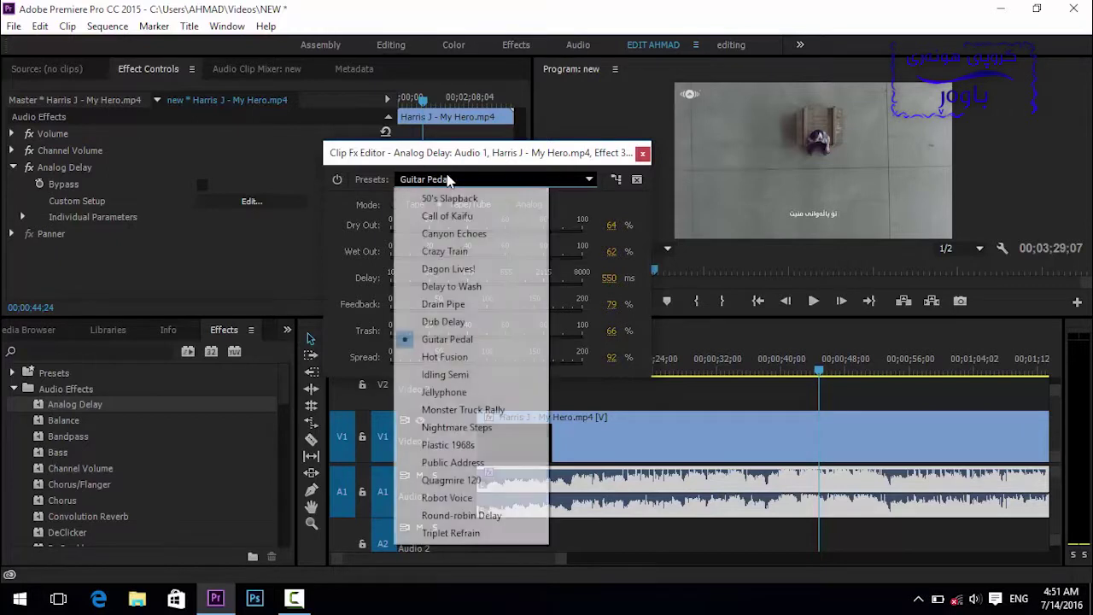
left_click(450, 480)
key("space")
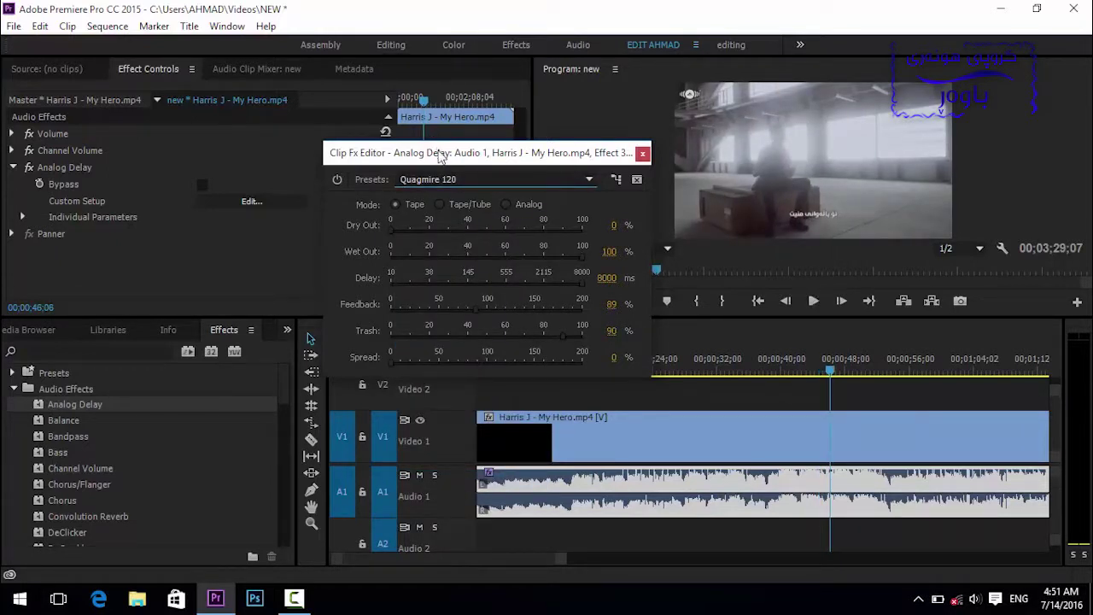
left_click(444, 182)
left_click(442, 353)
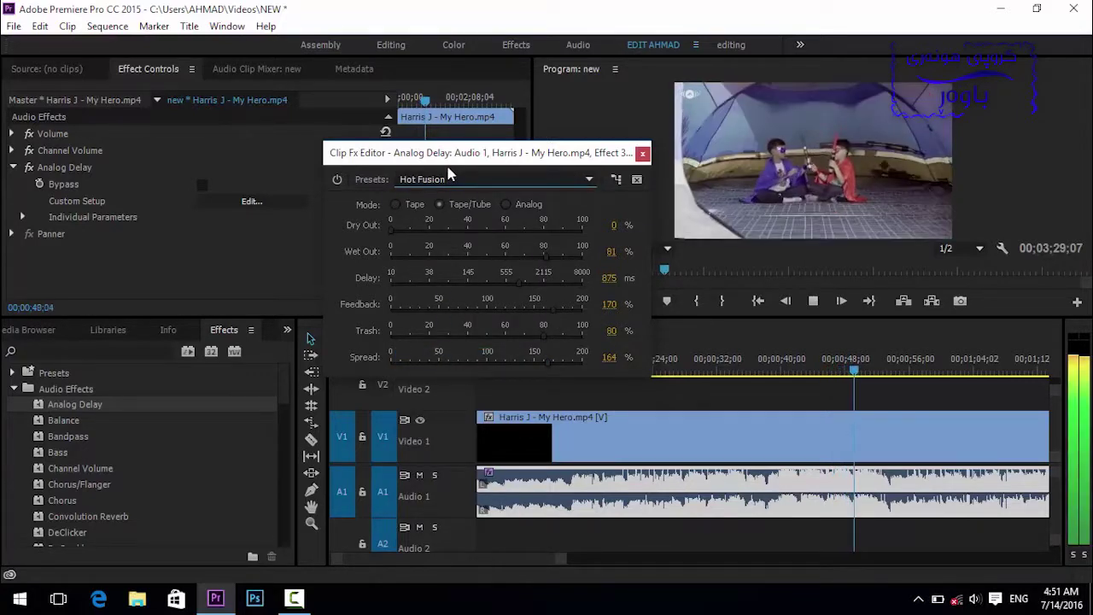
key("space")
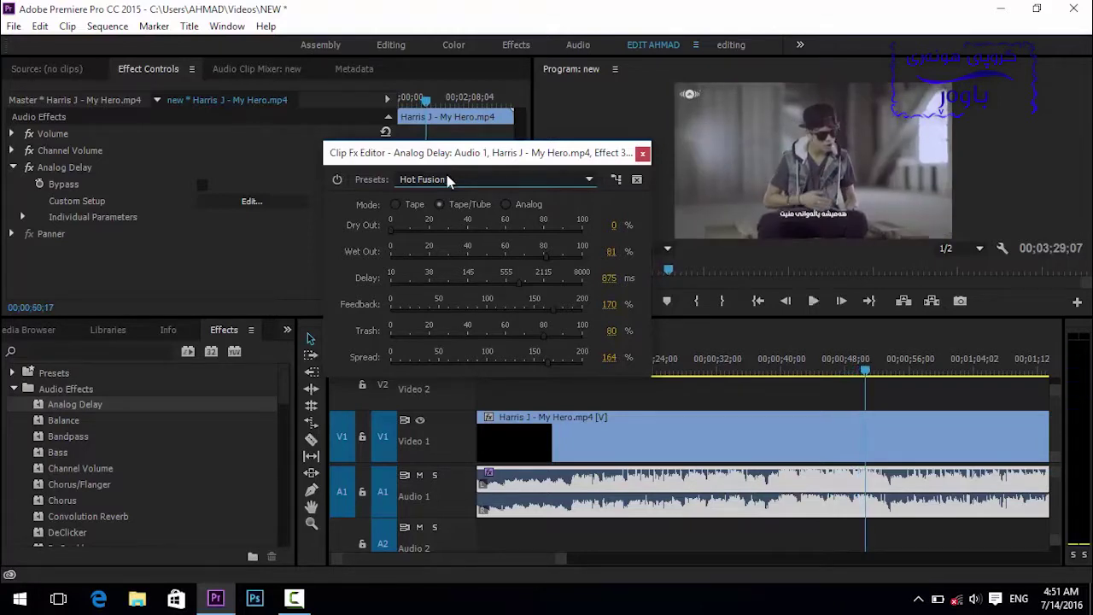
- Apply the 50's Slapback preset, listen to it, and close the editor
left_click(445, 181)
left_click(433, 203)
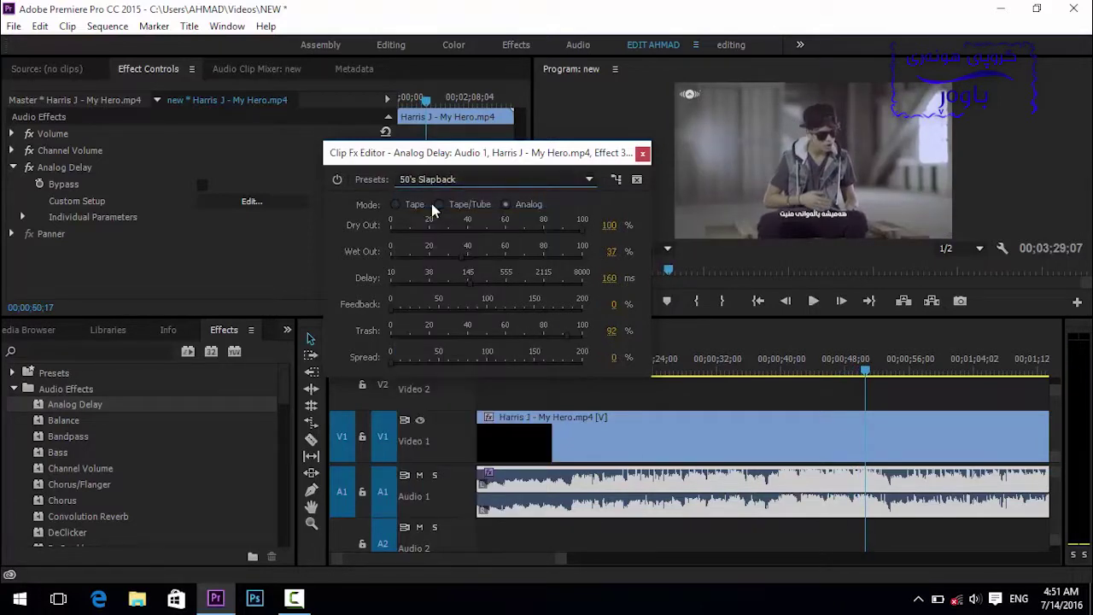
key("space")
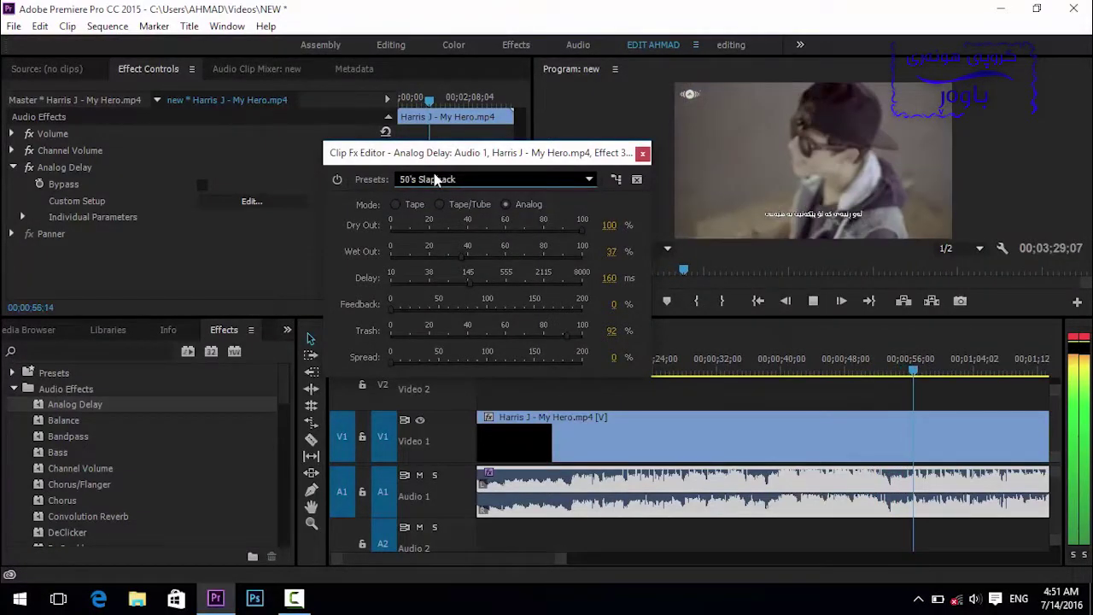
key("space")
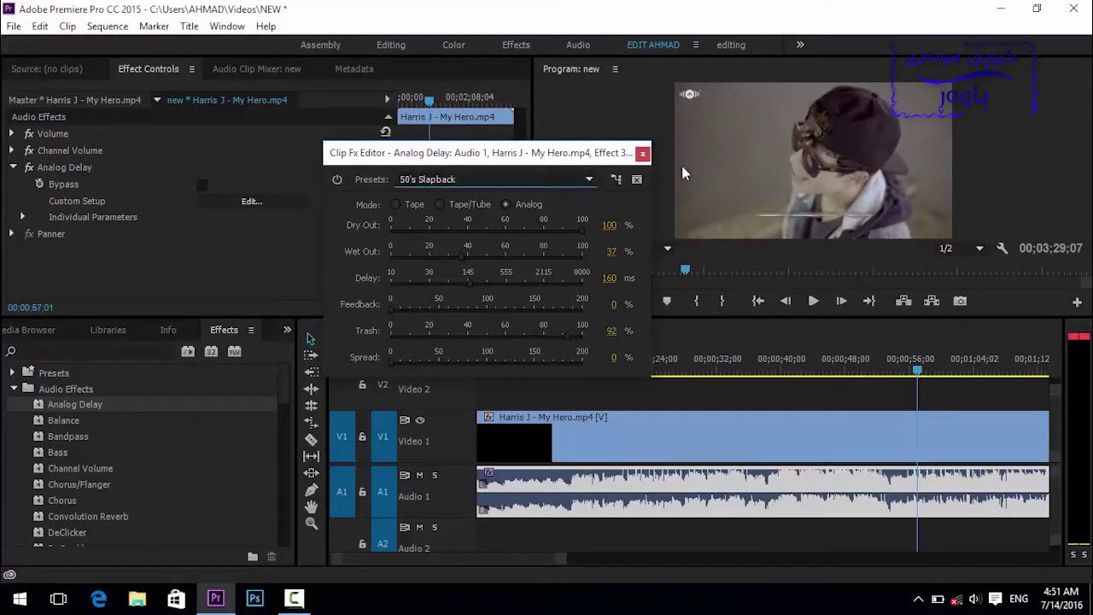
left_click(642, 153)
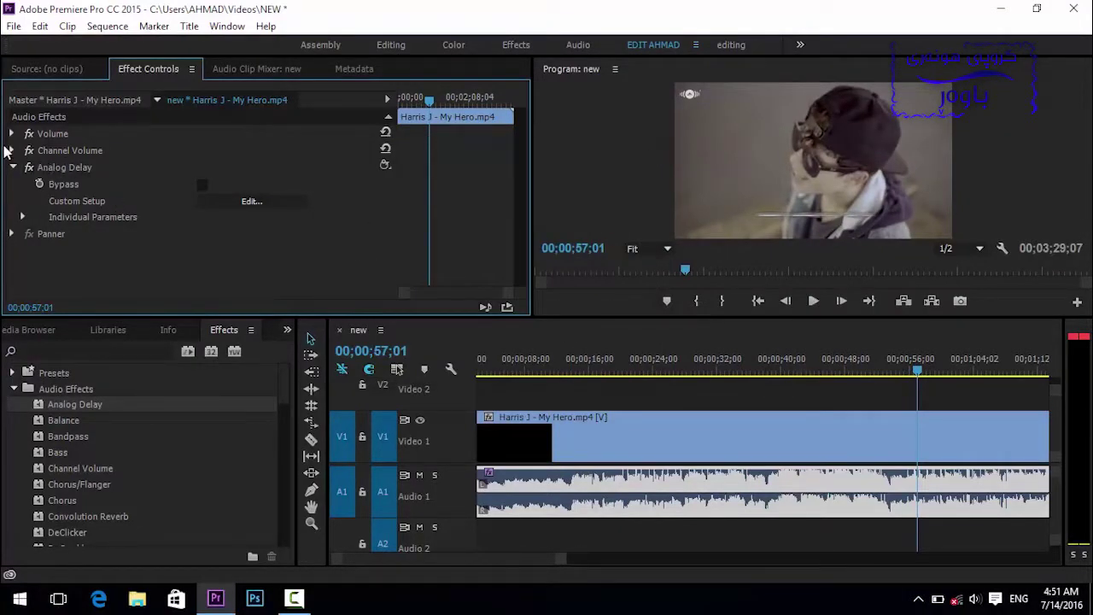
- Replace Analog Delay on the My Hero audio with the DeNoiser effect
left_click(64, 167)
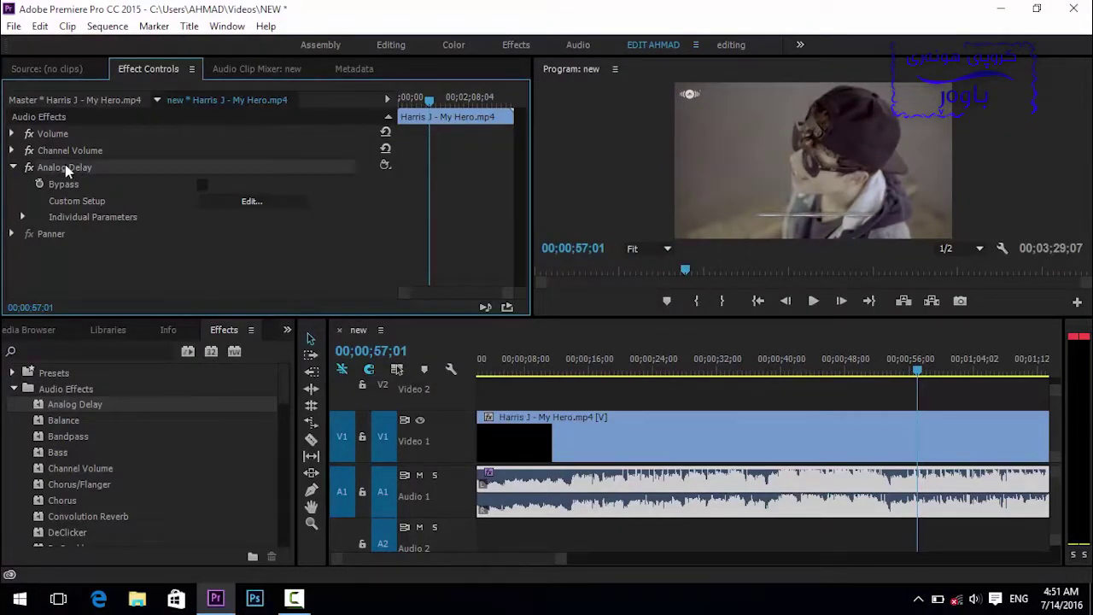
key("Delete")
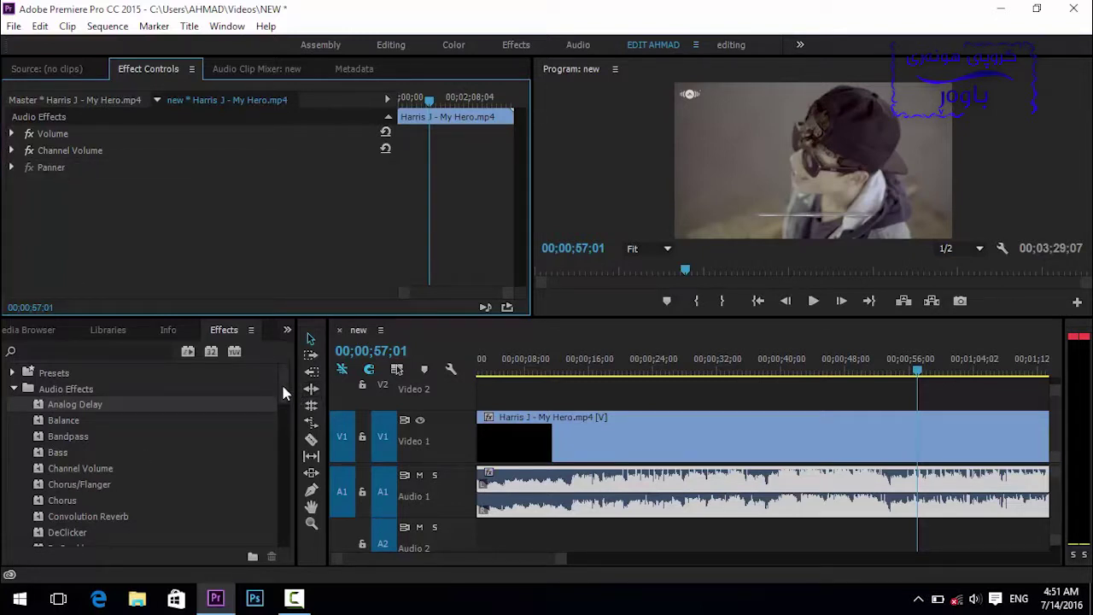
left_click_drag(281, 382, 284, 433)
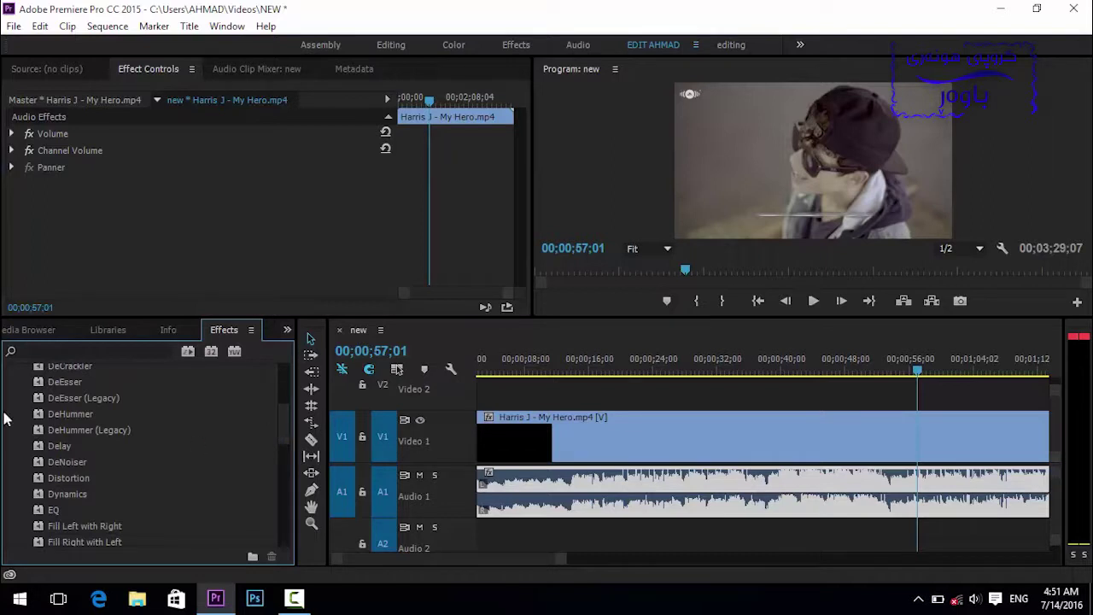
left_click(51, 462)
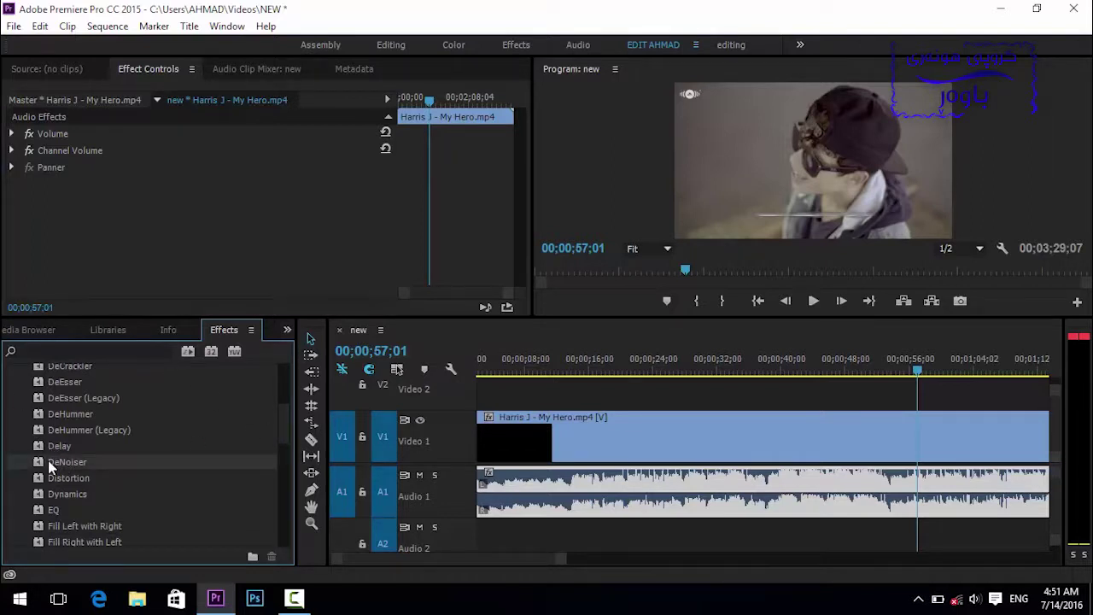
left_click_drag(60, 463, 132, 243)
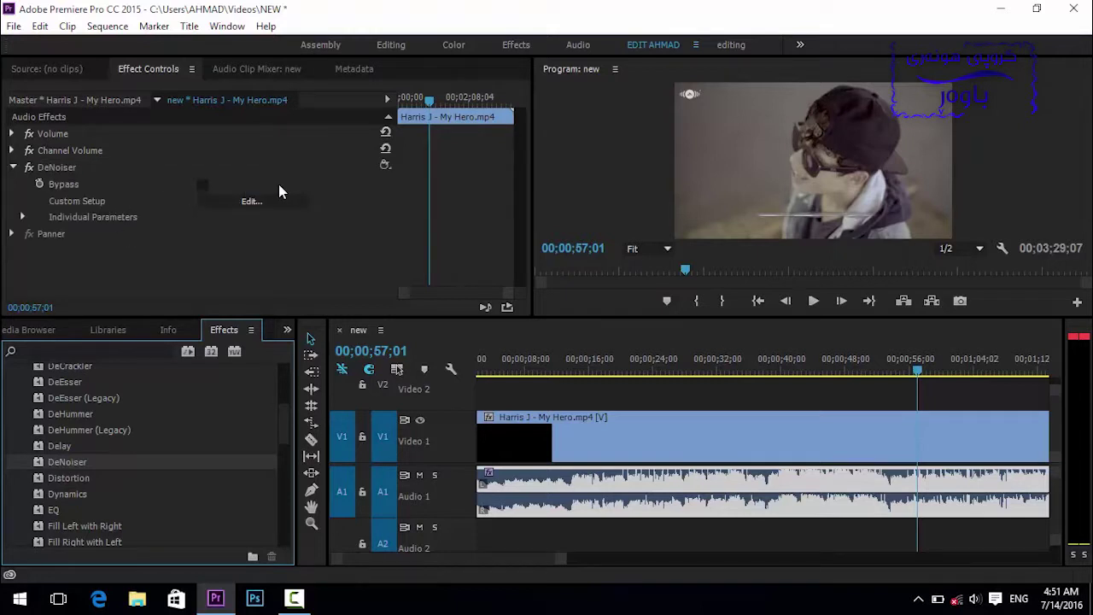
- Set DeNoiser Reduction to -20 dB and Offset to 10 dB, then close its editor
left_click(228, 205)
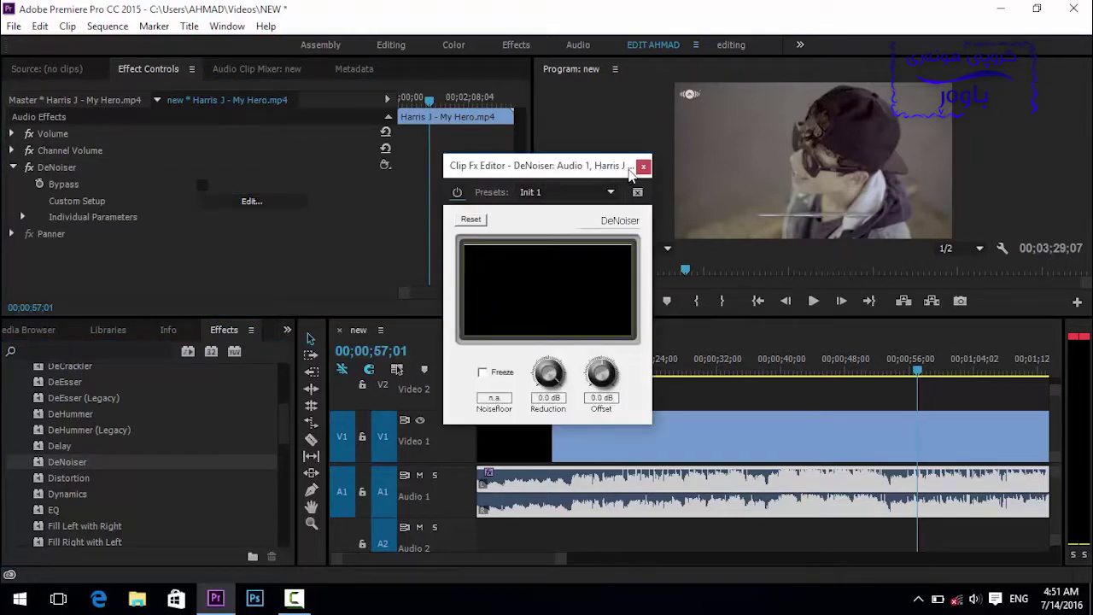
left_click(644, 167)
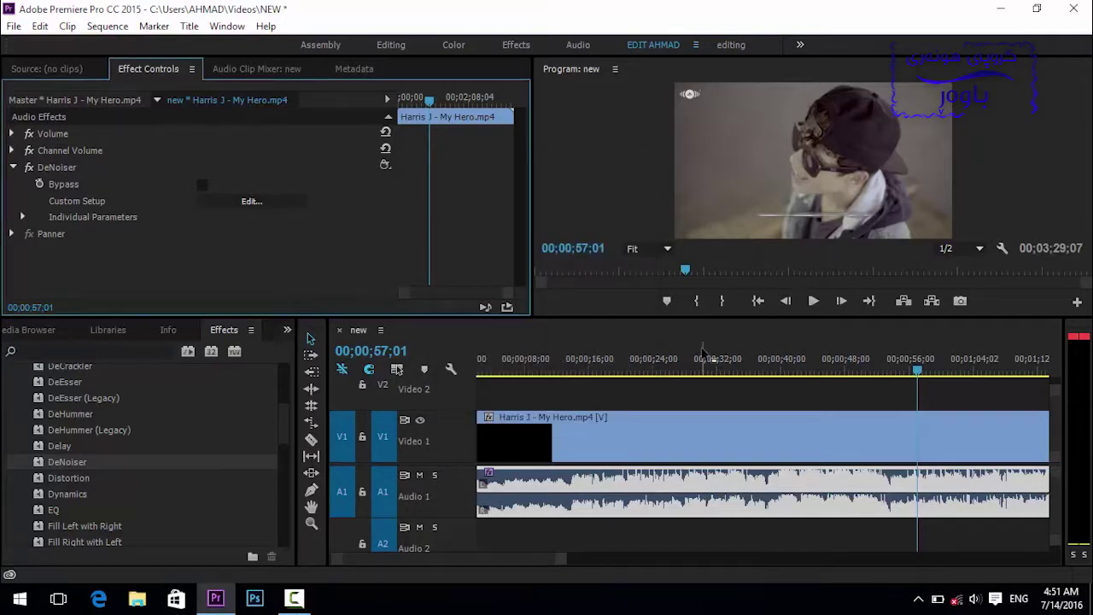
left_click(222, 201)
left_click(264, 199)
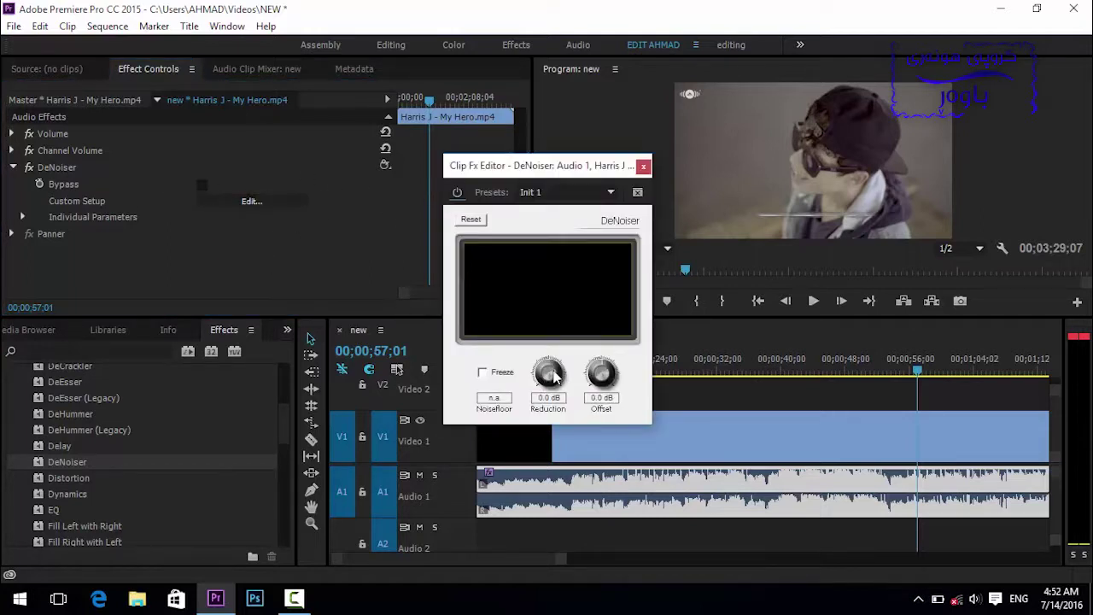
left_click_drag(557, 373, 485, 434)
mouse_move(547, 450)
left_mouse_down()
mouse_move(550, 502)
mouse_move(543, 294)
mouse_move(504, 573)
left_mouse_up()
left_click_drag(602, 373, 691, 380)
left_click_drag(485, 167, 432, 167)
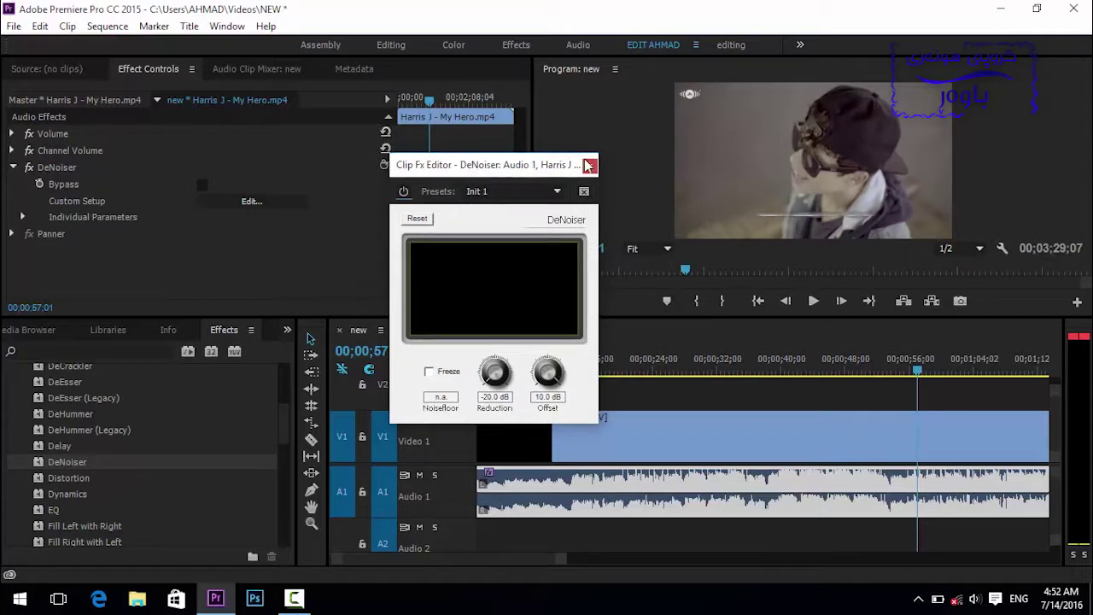
left_click_drag(555, 167, 502, 164)
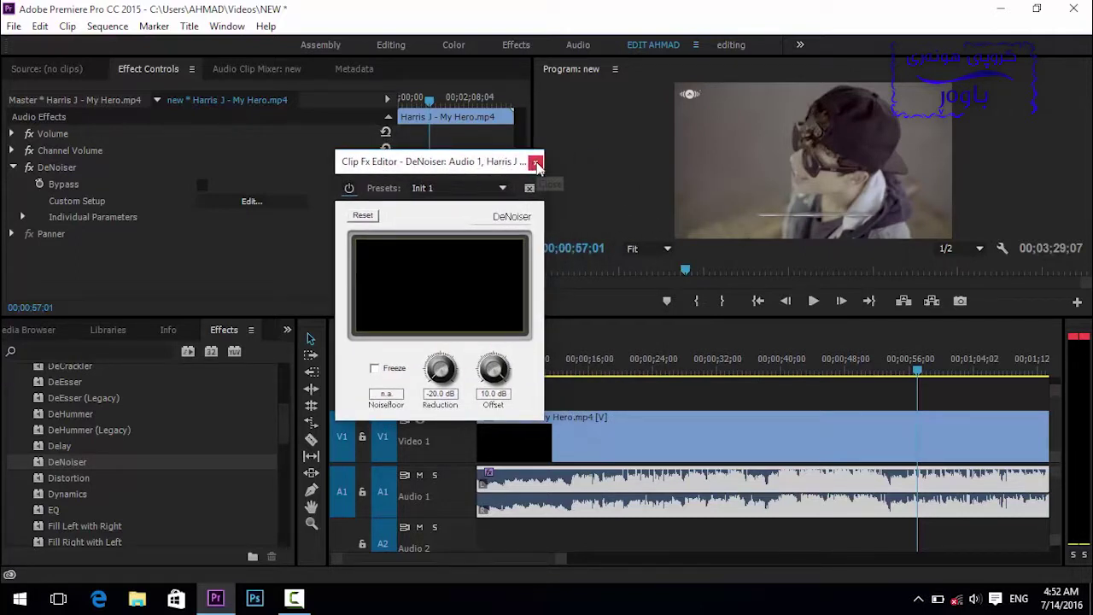
left_click(535, 164)
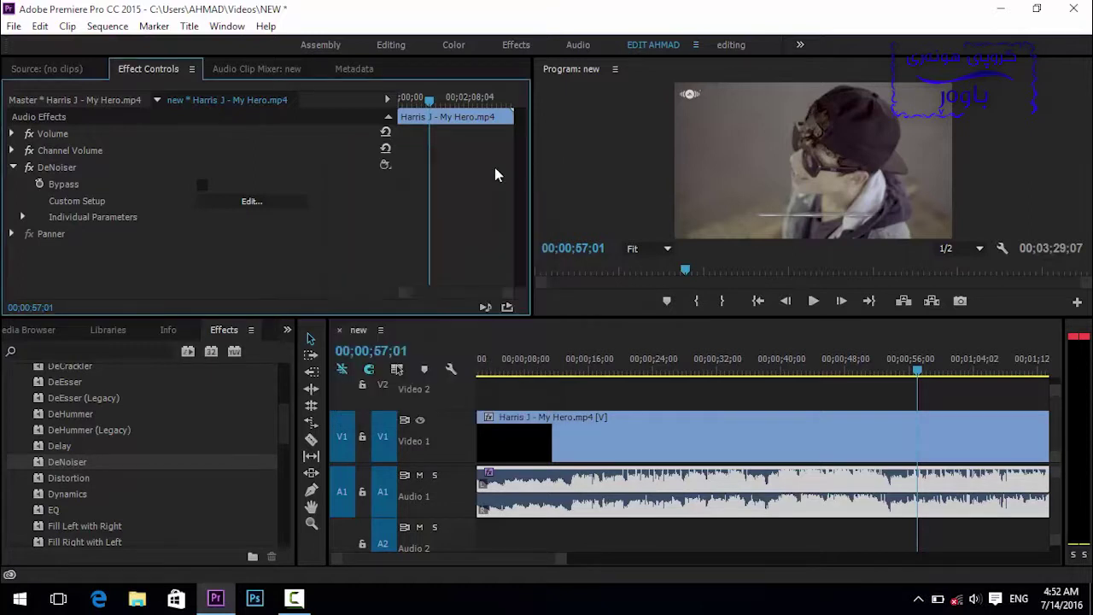
- Play the song from about 31 seconds, then delete DeNoiser from the clip
left_click(716, 370)
key("space")
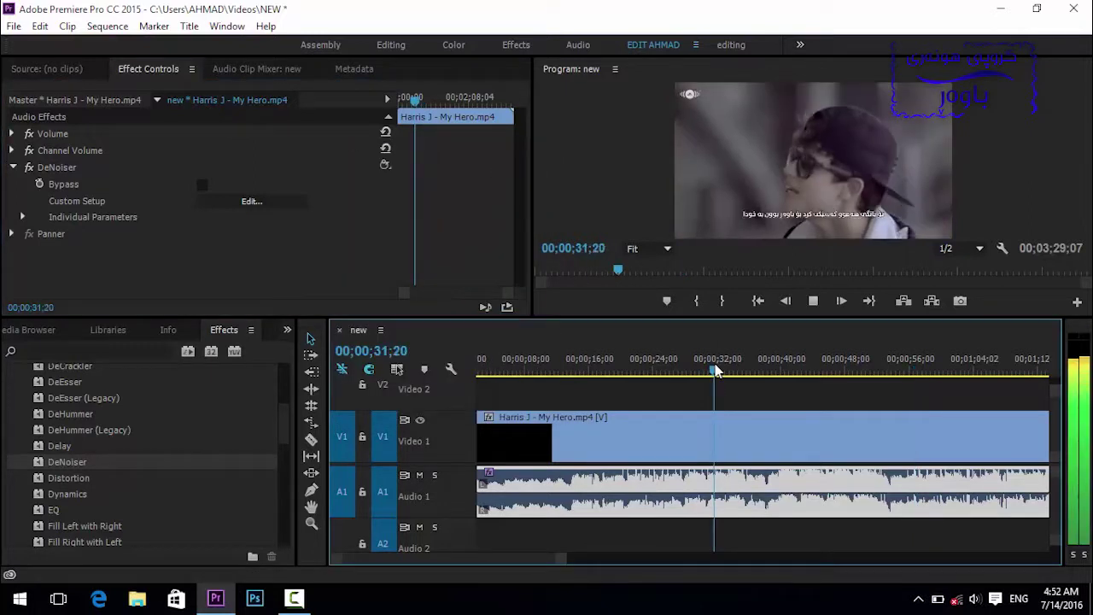
key("space")
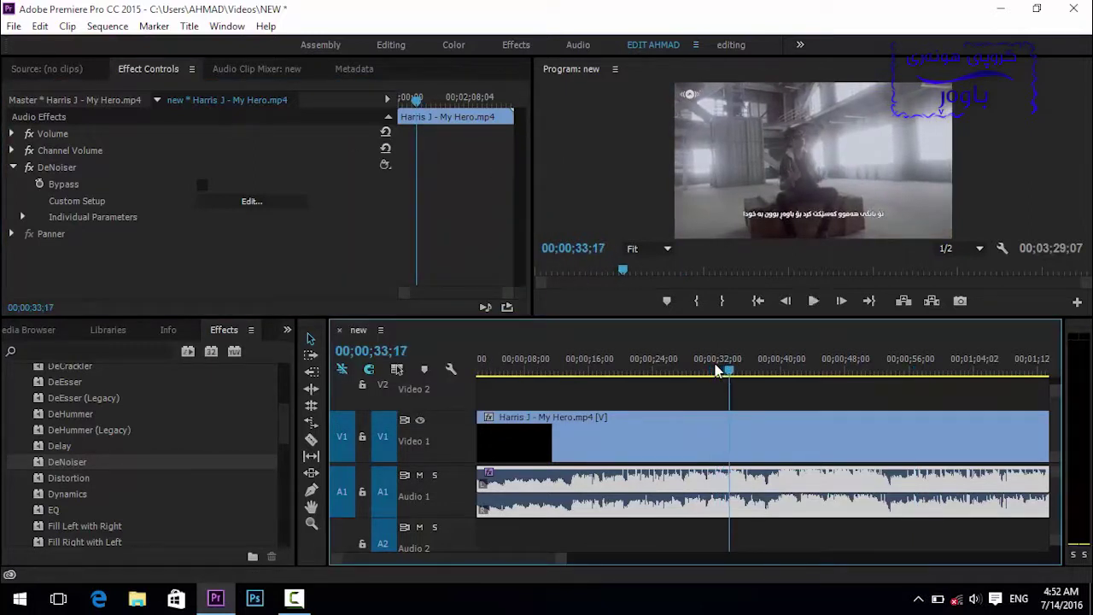
left_click(48, 170)
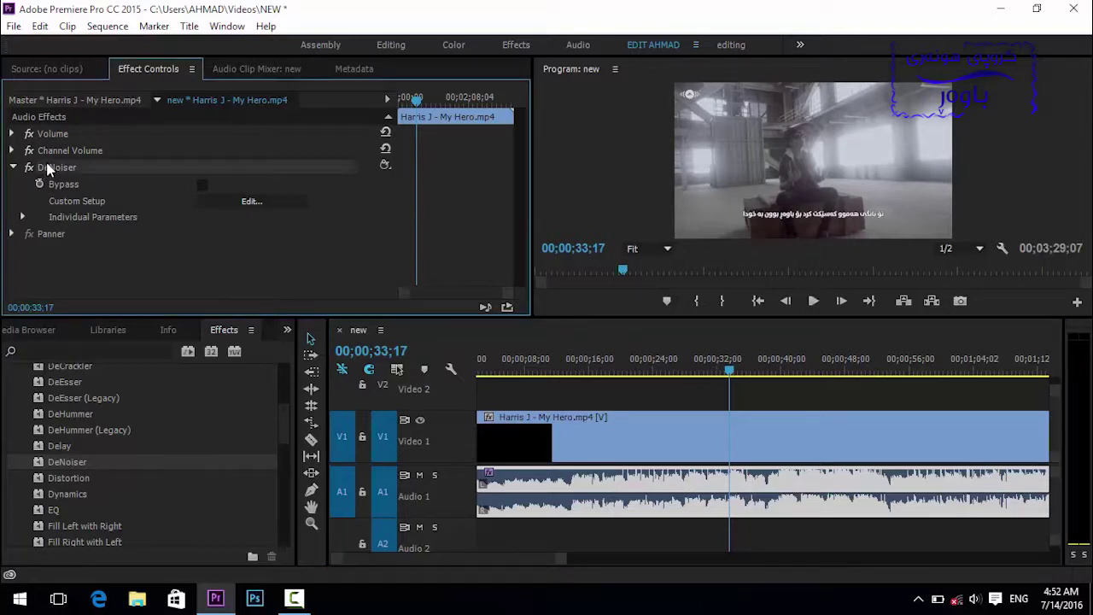
key("Delete")
left_click_drag(289, 427, 276, 455)
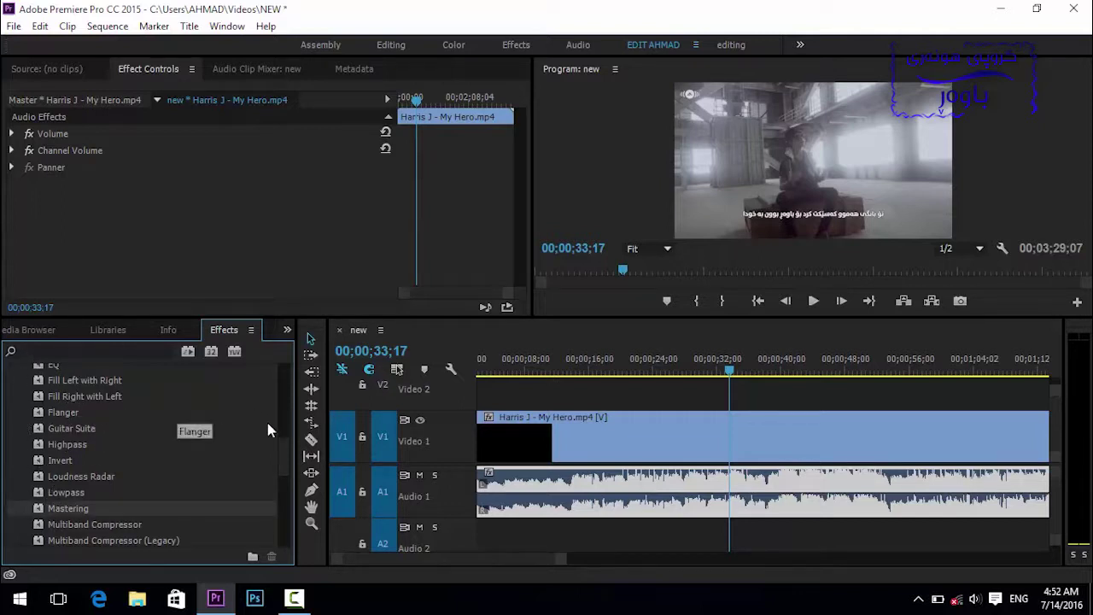
mouse_move(281, 450)
left_mouse_down()
mouse_move(275, 472)
mouse_move(269, 362)
left_mouse_up()
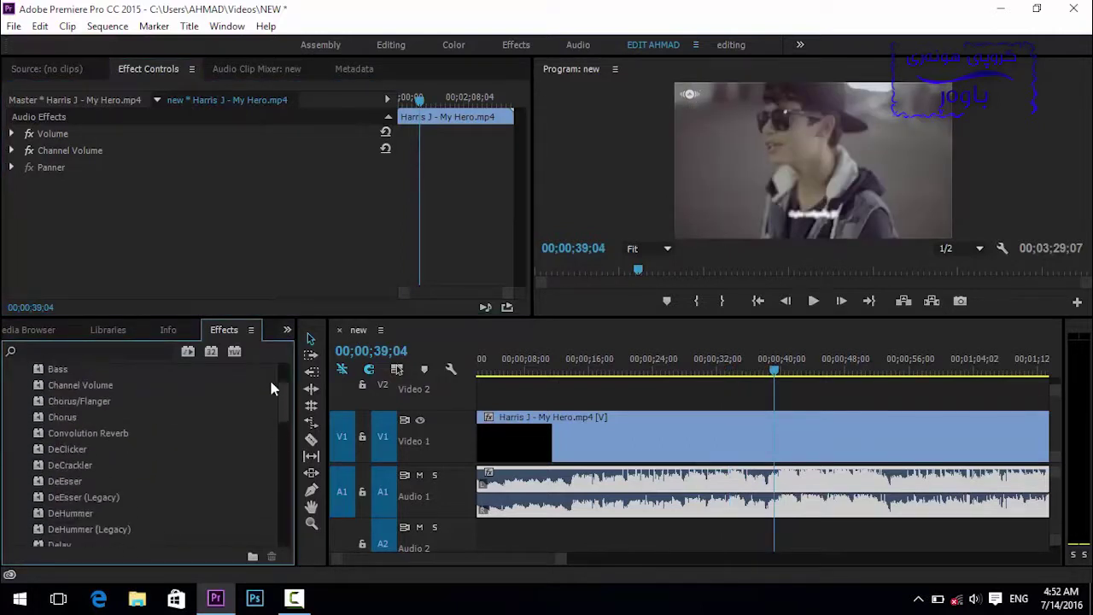
- Scroll through the Audio Effects folder and collapse it
scroll(270, 393, "down", 5)
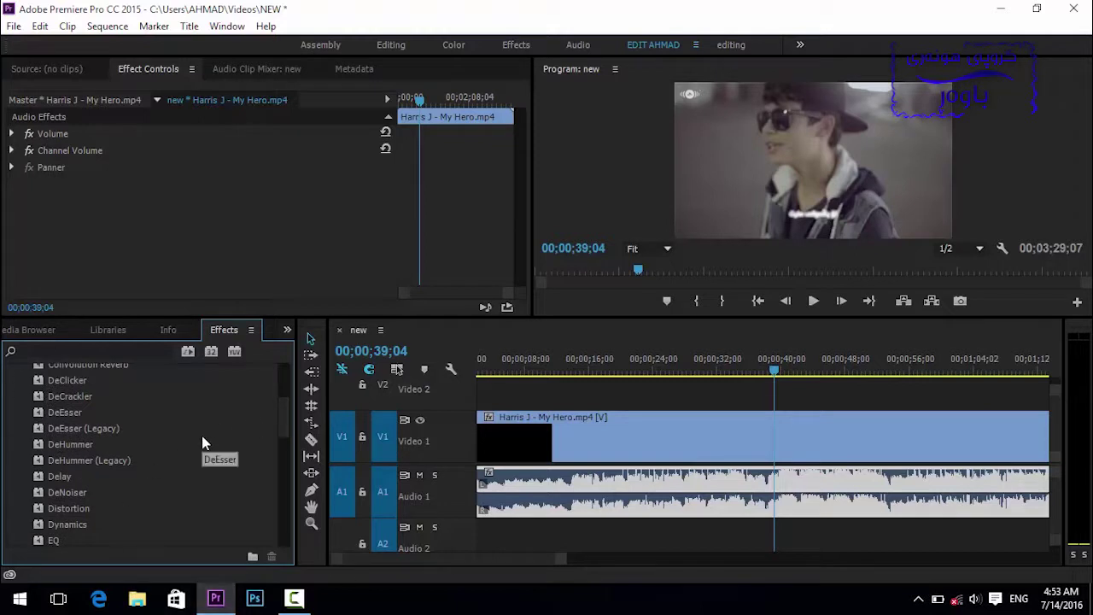
left_click_drag(278, 422, 282, 342)
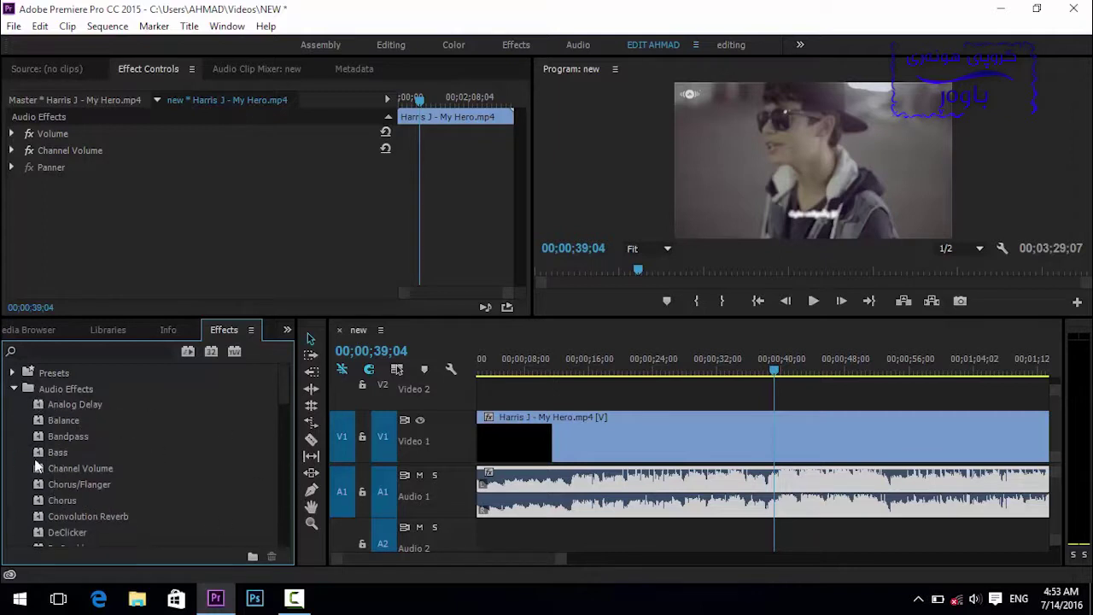
mouse_move(285, 382)
left_mouse_down()
mouse_move(276, 459)
mouse_move(275, 363)
left_mouse_up()
left_click(18, 386)
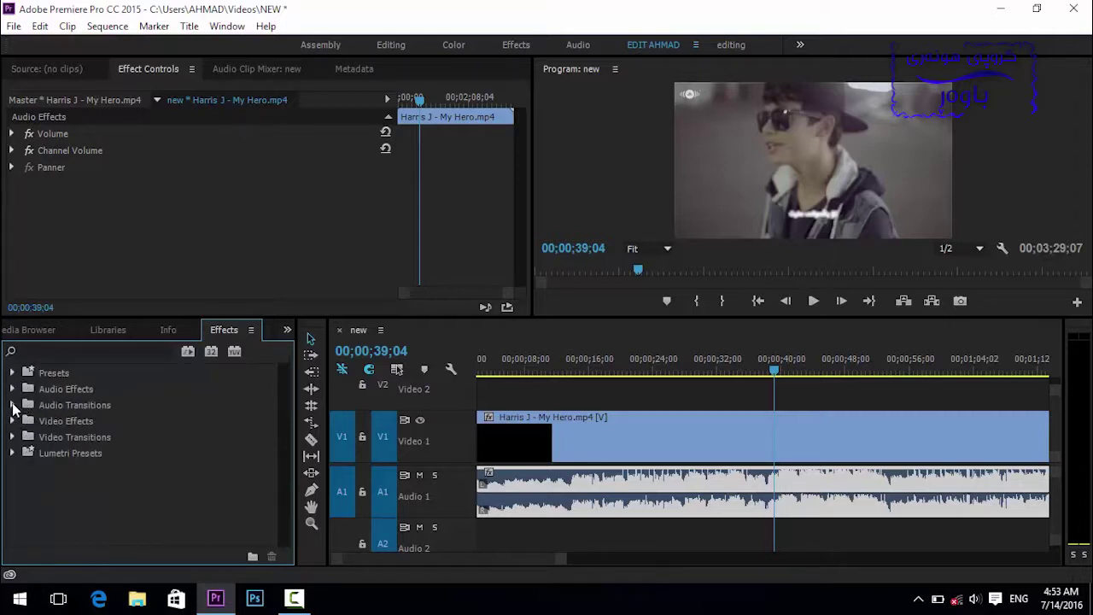
- Reveal Crossfade transitions, razor A1 at 00;00;38;12, and drop Constant Gain on the cut
left_click(13, 405)
left_click(23, 421)
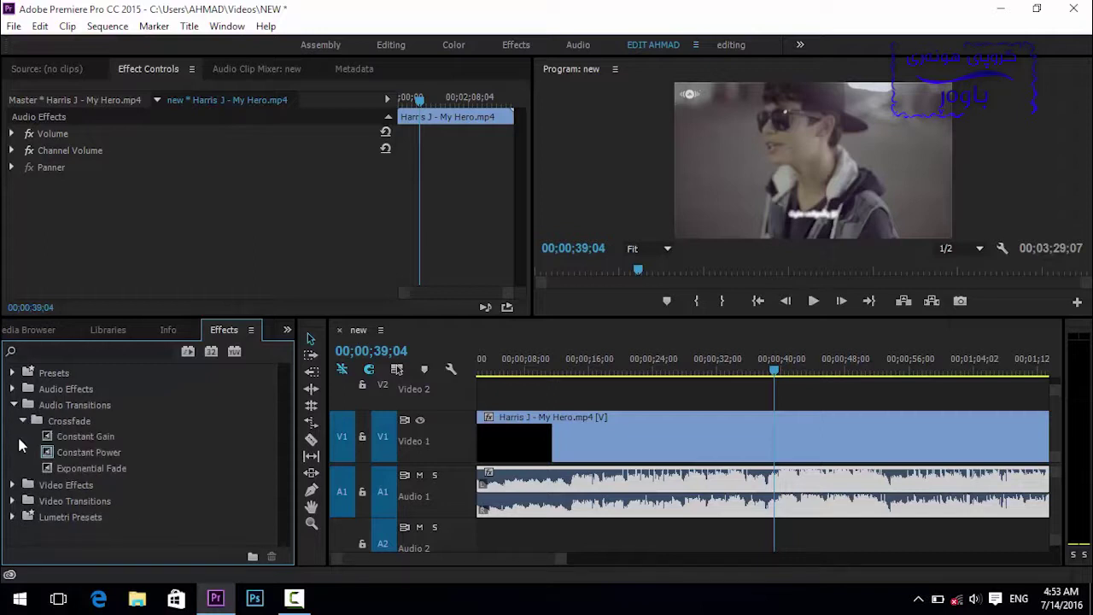
left_click(767, 370)
key("c")
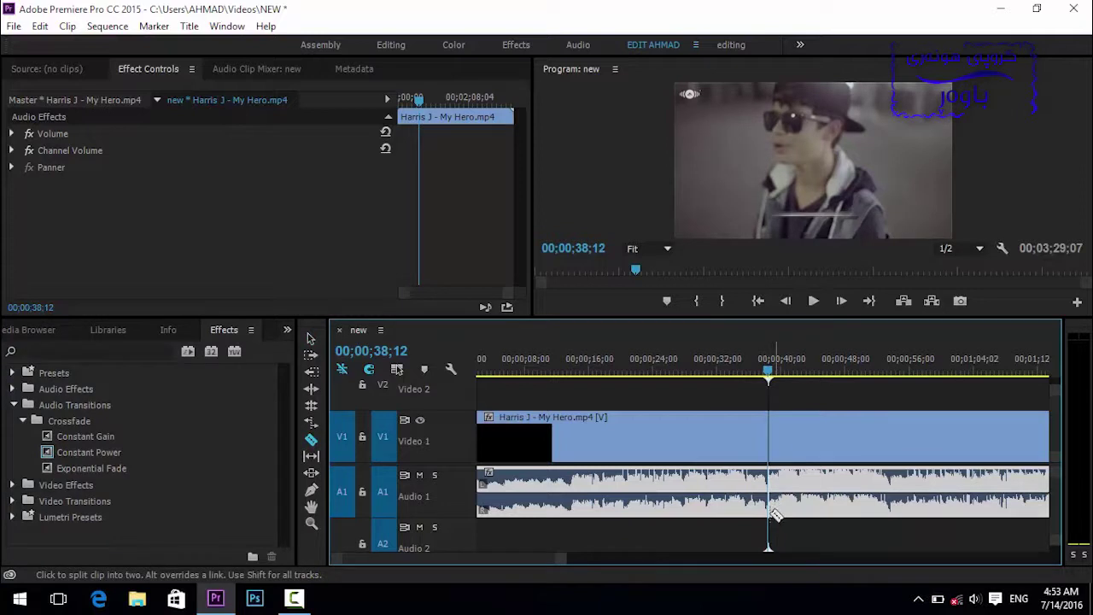
left_click(770, 508)
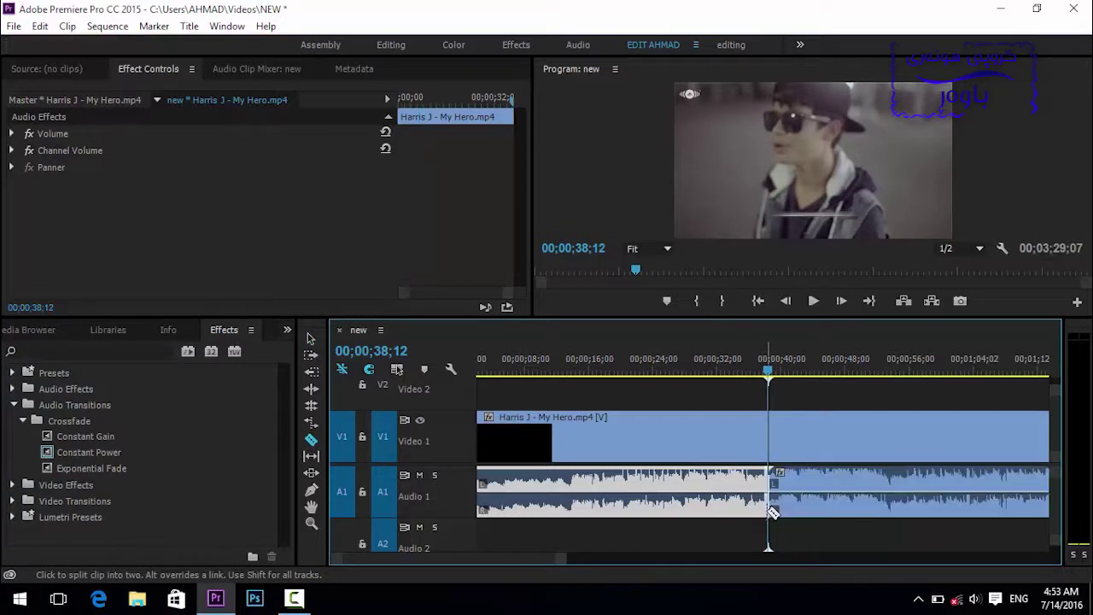
left_click(756, 371)
left_click_drag(85, 439, 775, 504)
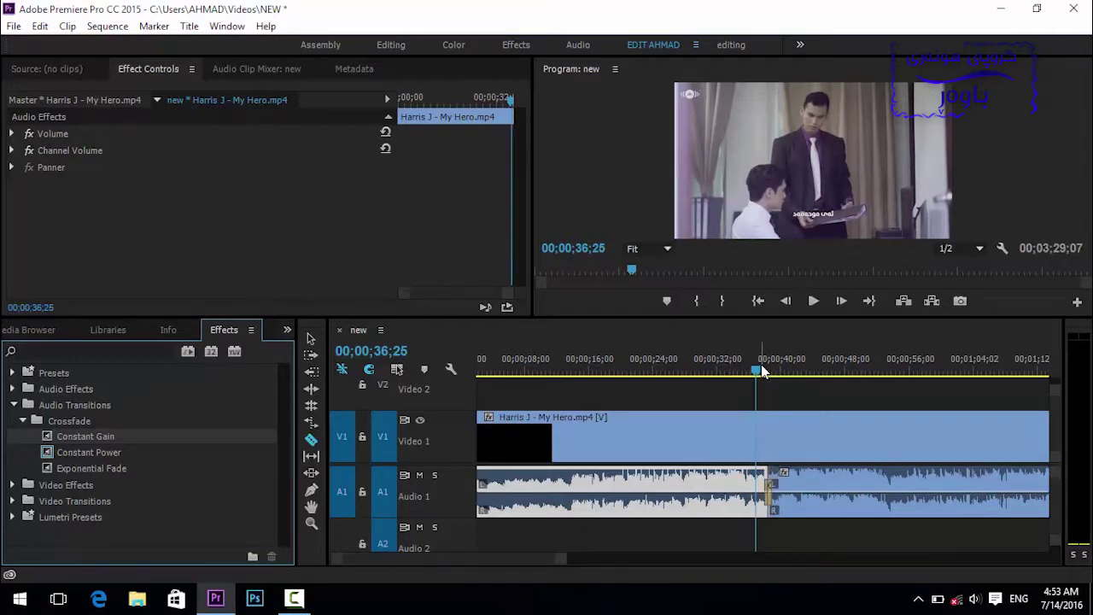
- Play across the cut to hear the Constant Gain crossfade and select it
key("space")
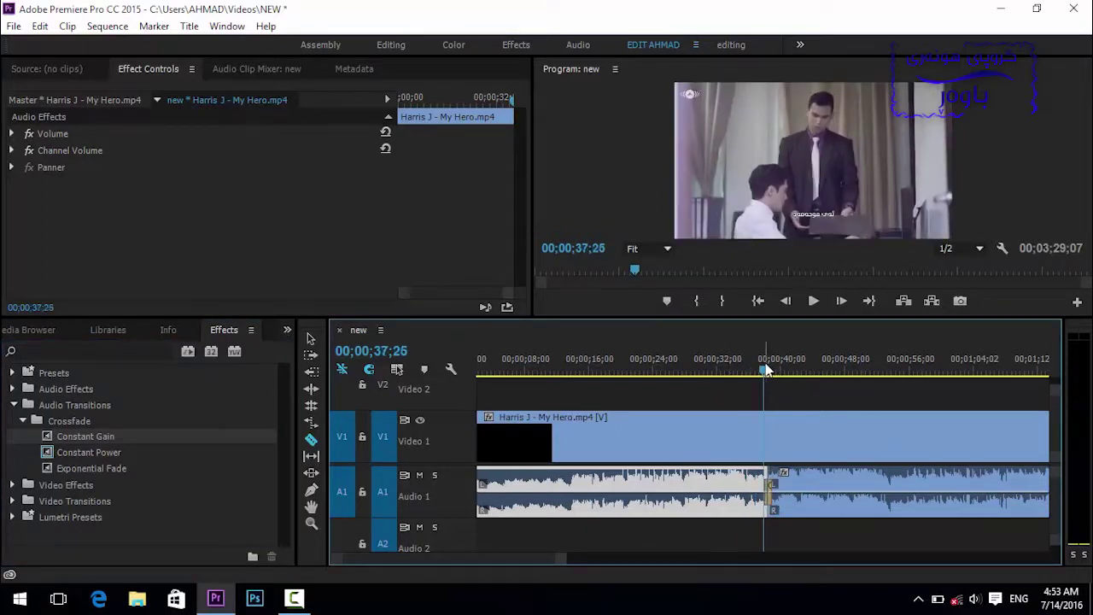
key("space")
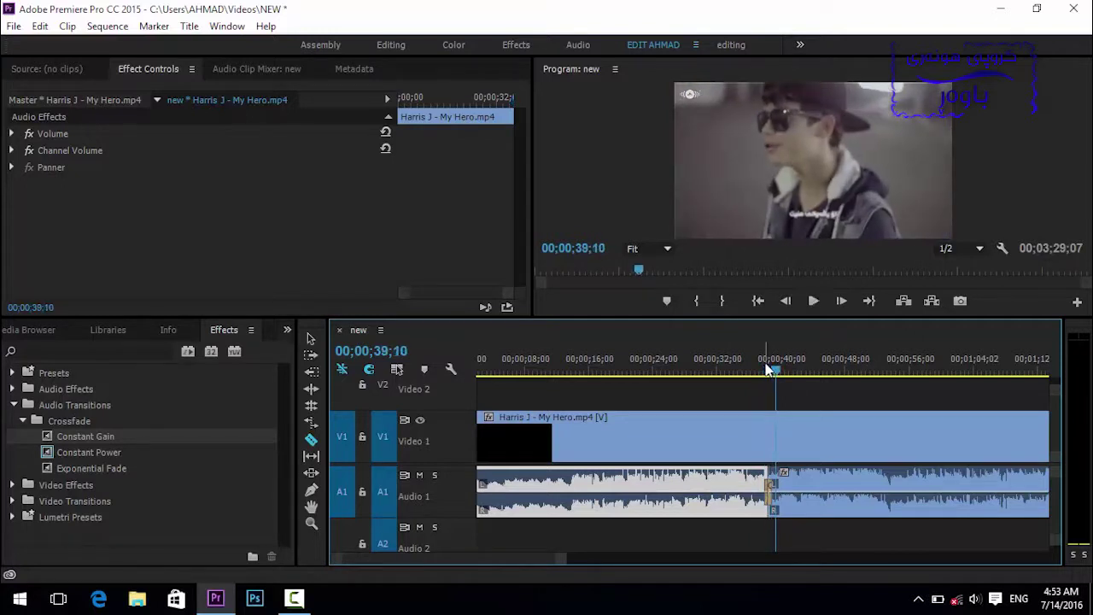
left_click(769, 487)
- Replace the crossfade with Constant Power and play back through it
left_click_drag(100, 452, 594, 483)
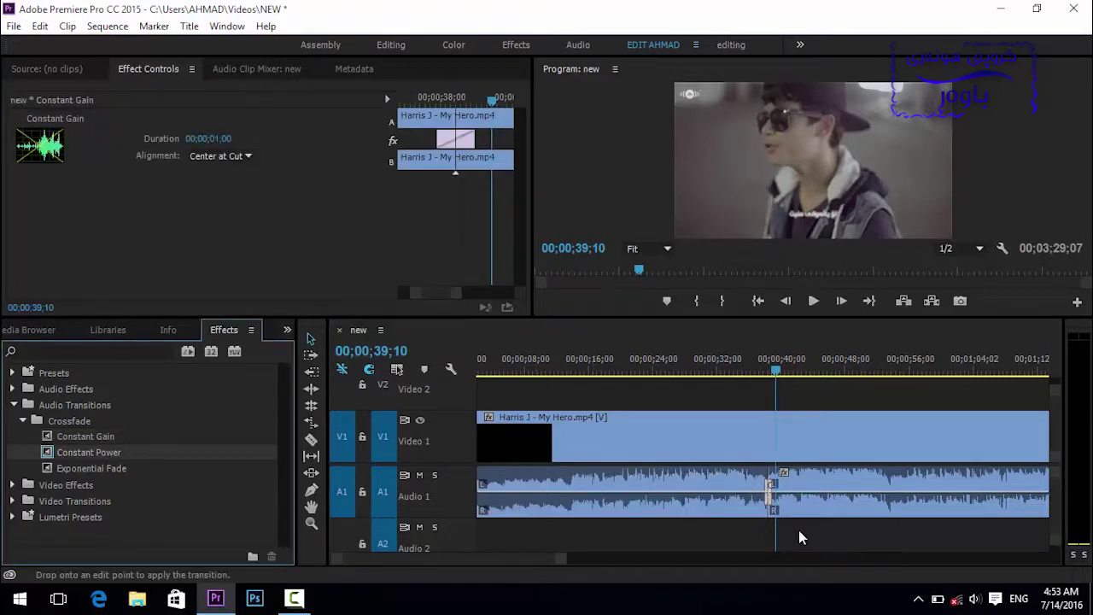
left_click_drag(766, 508, 768, 496)
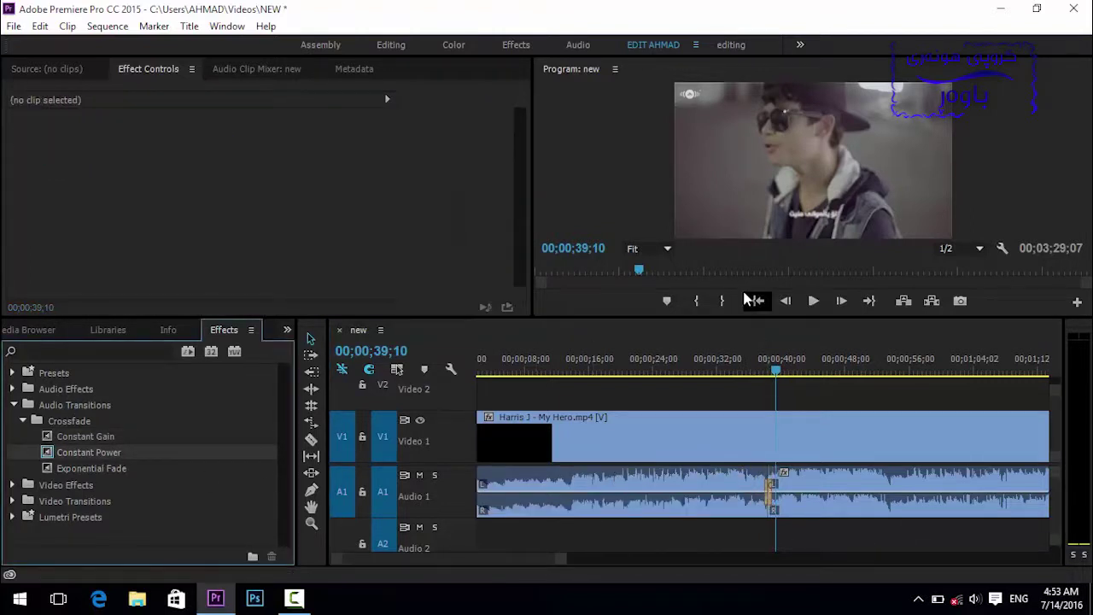
left_click(757, 366)
key("space")
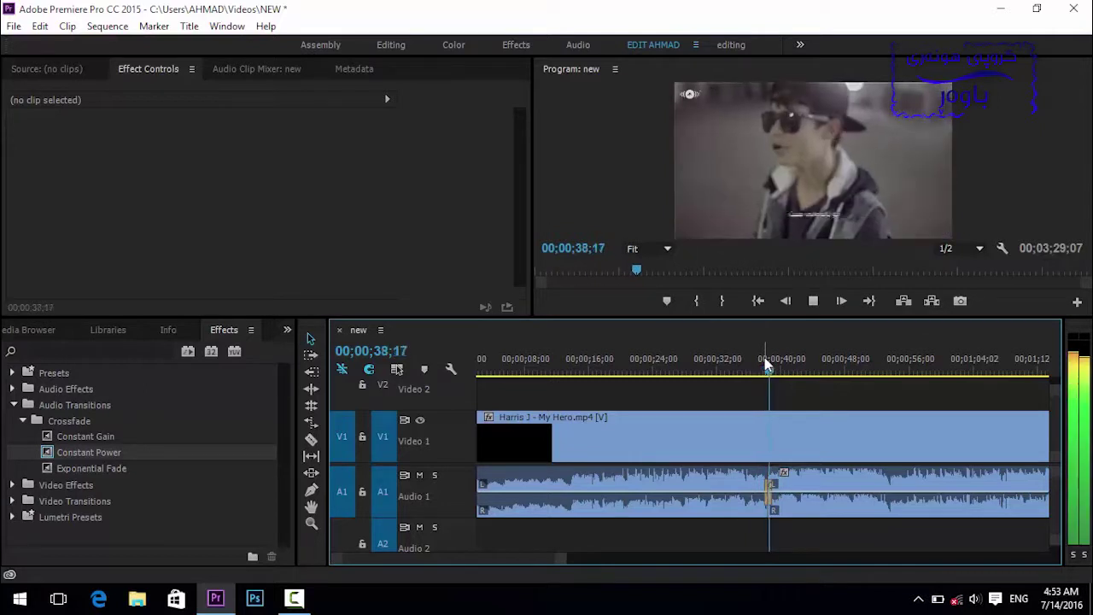
- Apply Exponential Fade at the cut, preview it from 00;00;37;22, and collapse Crossfade and Audio Transitions
mouse_move(90, 468)
left_mouse_down()
mouse_move(646, 531)
mouse_move(768, 491)
left_mouse_up()
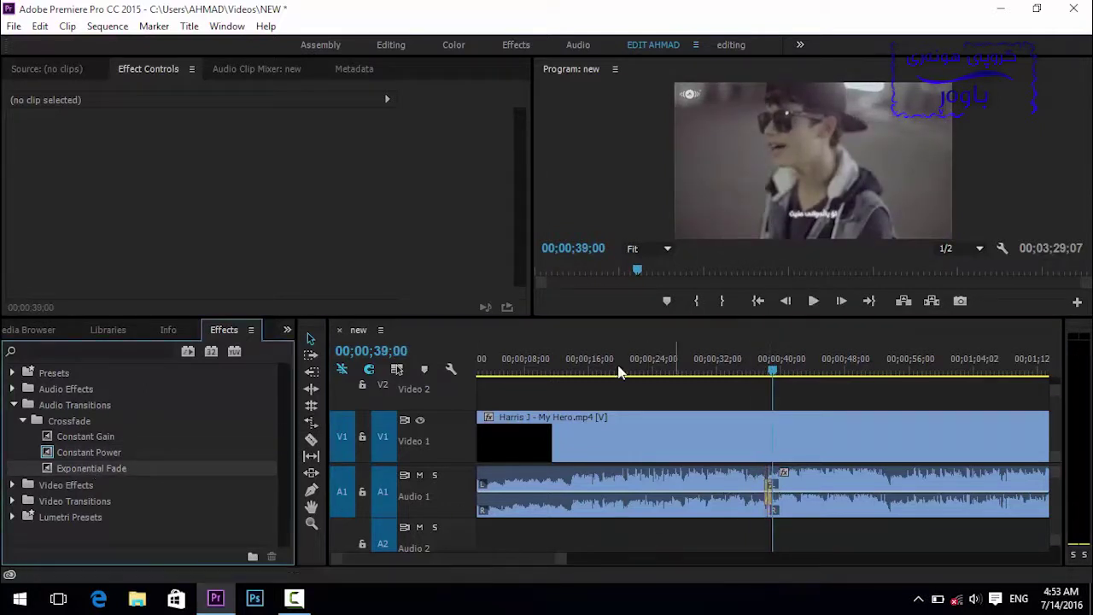
left_click_drag(769, 370, 767, 372)
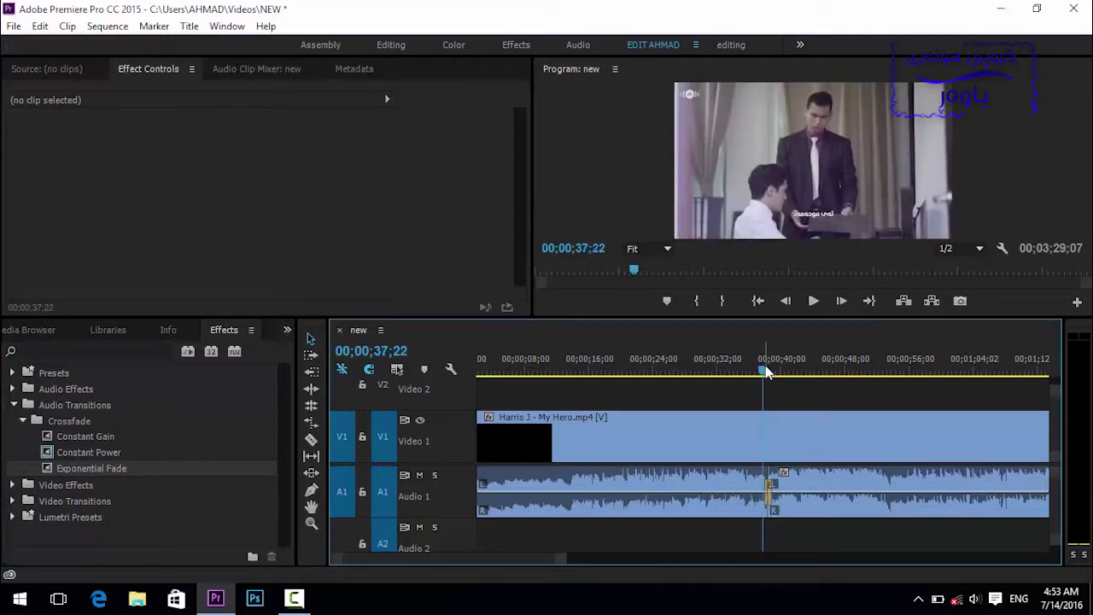
key("space")
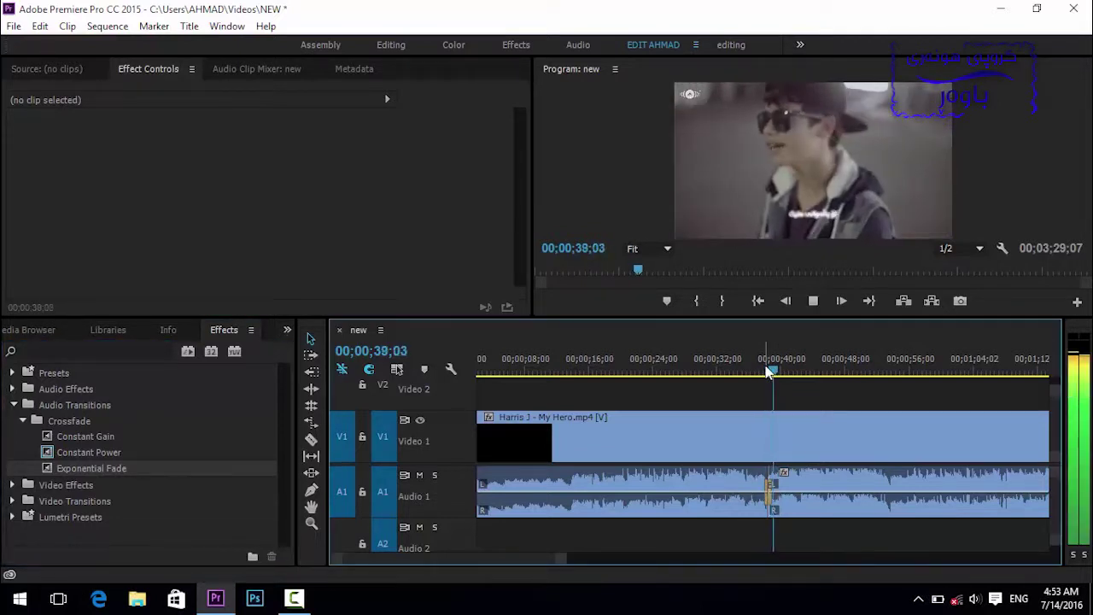
left_click(22, 421)
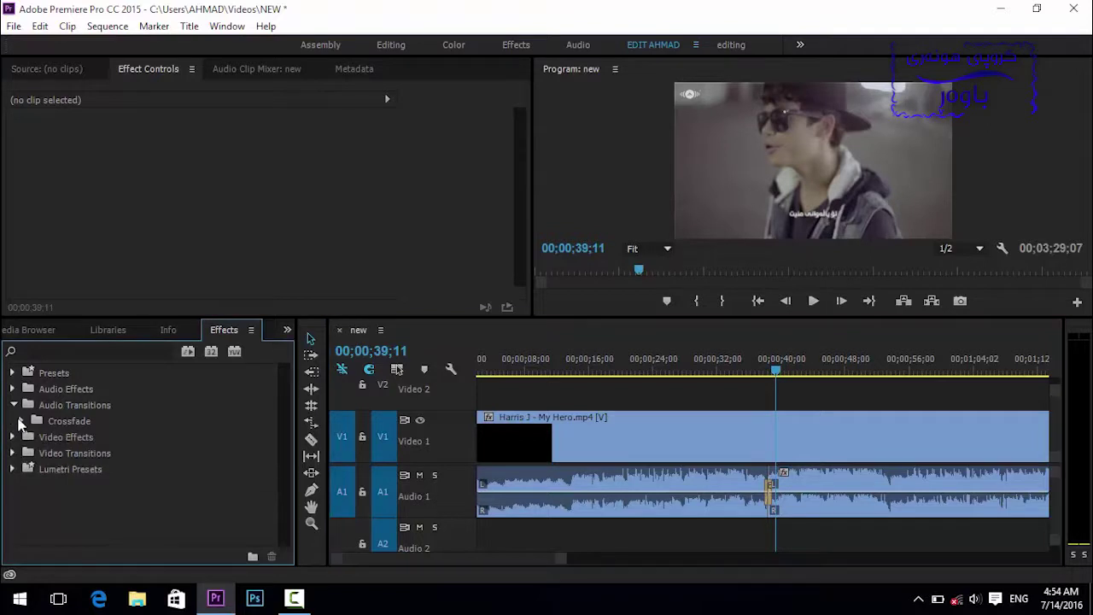
left_click(13, 405)
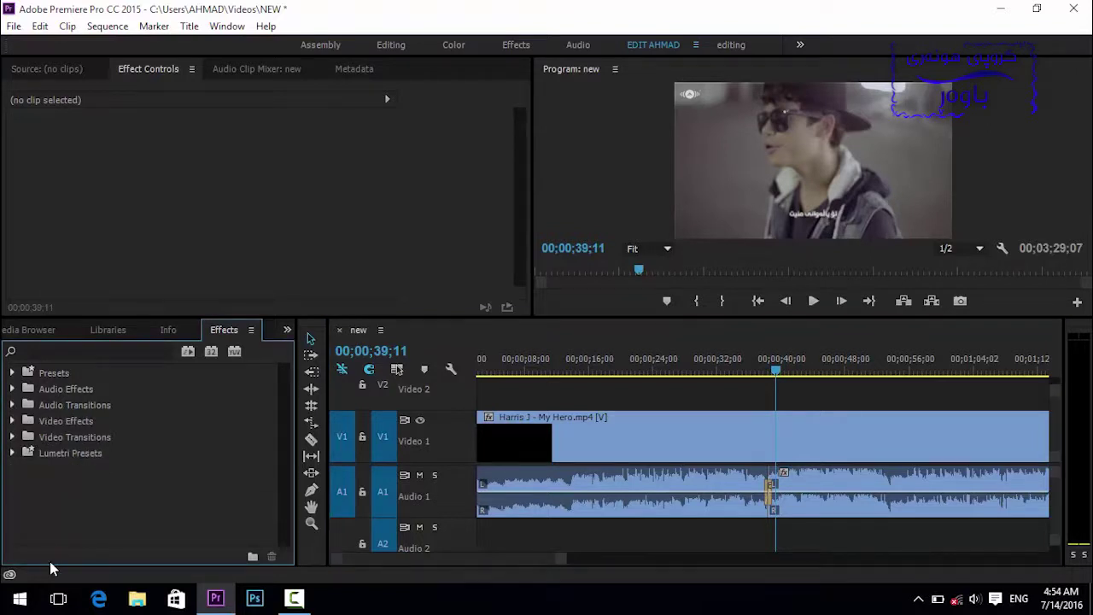